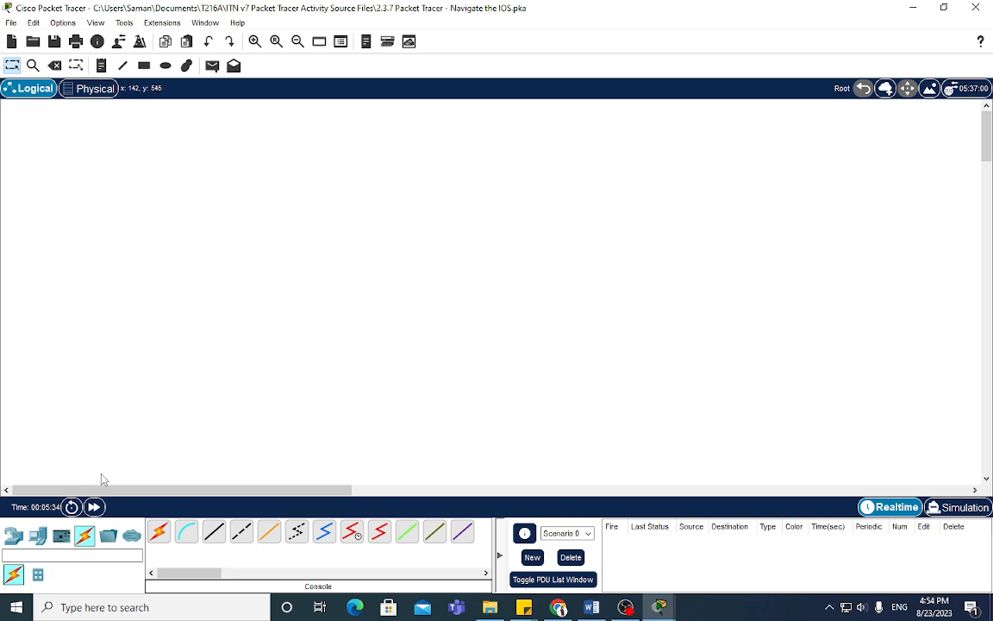
Place a 2960 switch in the empty logical workspace.
{"action": "left_click", "coordinate": [13, 536]}
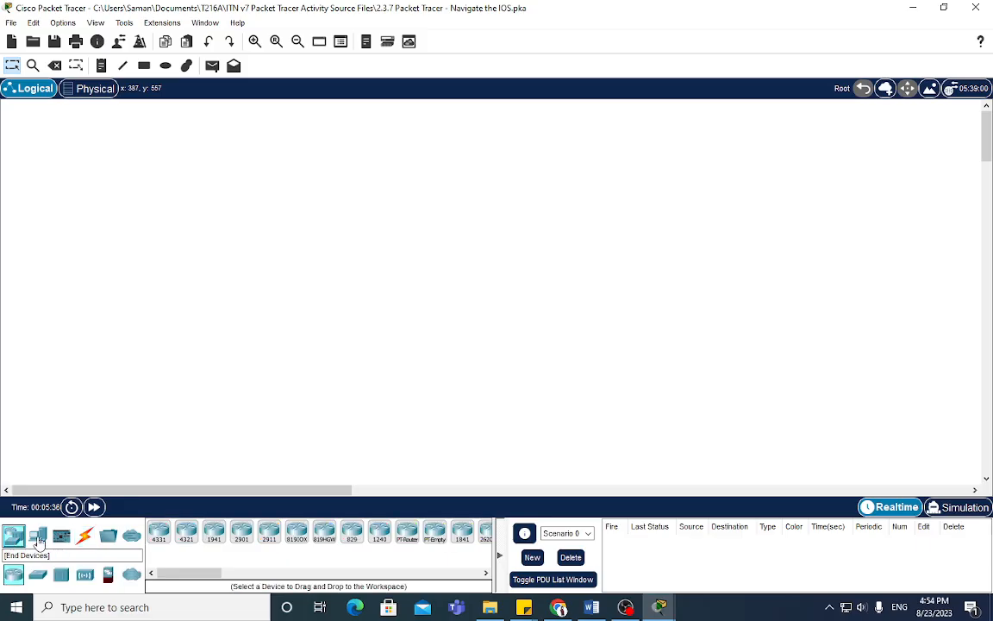
{"action": "left_click", "coordinate": [37, 574]}
{"action": "left_click", "coordinate": [158, 532]}
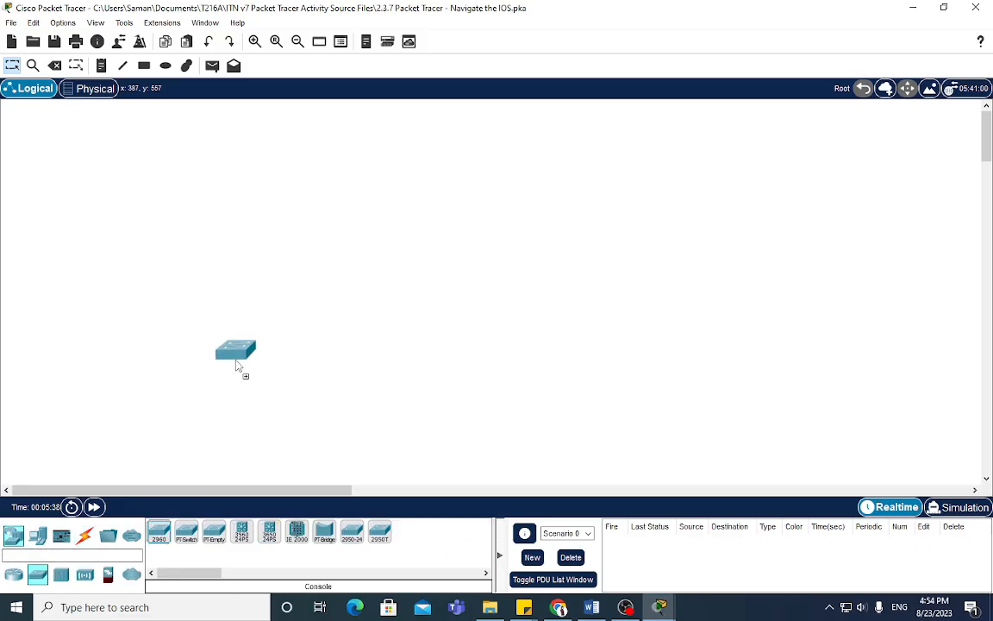
{"action": "left_click", "coordinate": [253, 309]}
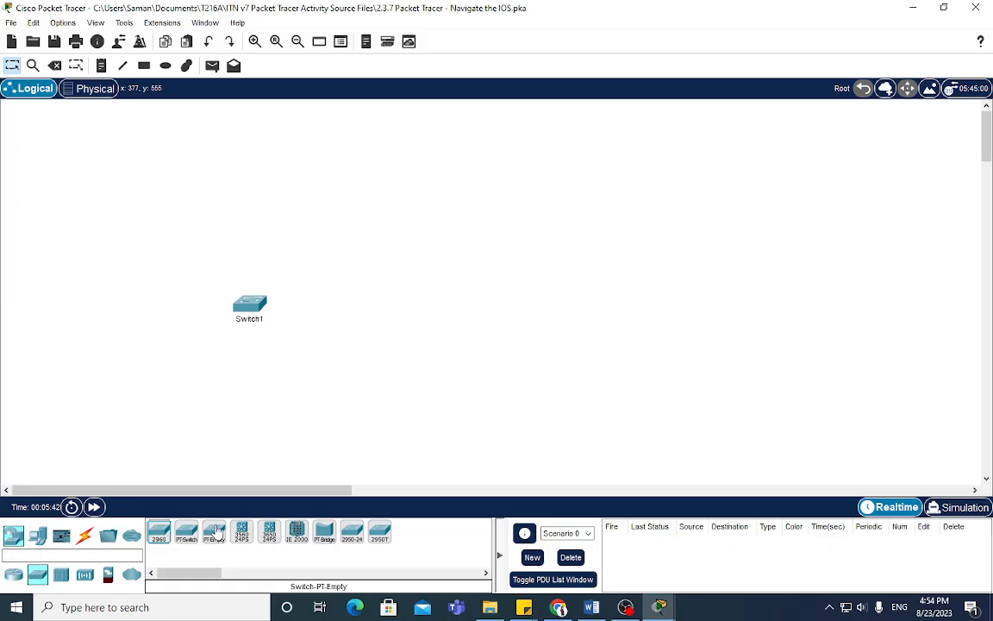
Rename the switch's label to S1.
{"action": "left_click", "coordinate": [240, 319]}
{"action": "left_click_drag", "start_coordinate": [240, 319], "coordinate": [257, 320]}
{"action": "key", "text": "BackSpace"}
{"action": "type", "text": "1"}
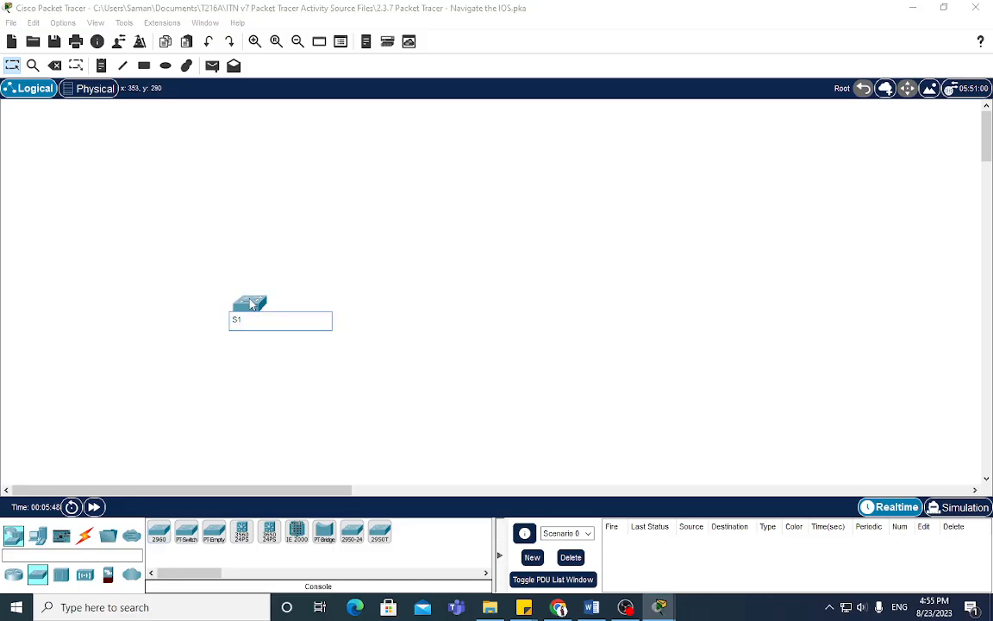
Add a PC beside switch S1 and connect S1 to the PC's RS 232 port with a console cable.
{"action": "left_click", "coordinate": [38, 536]}
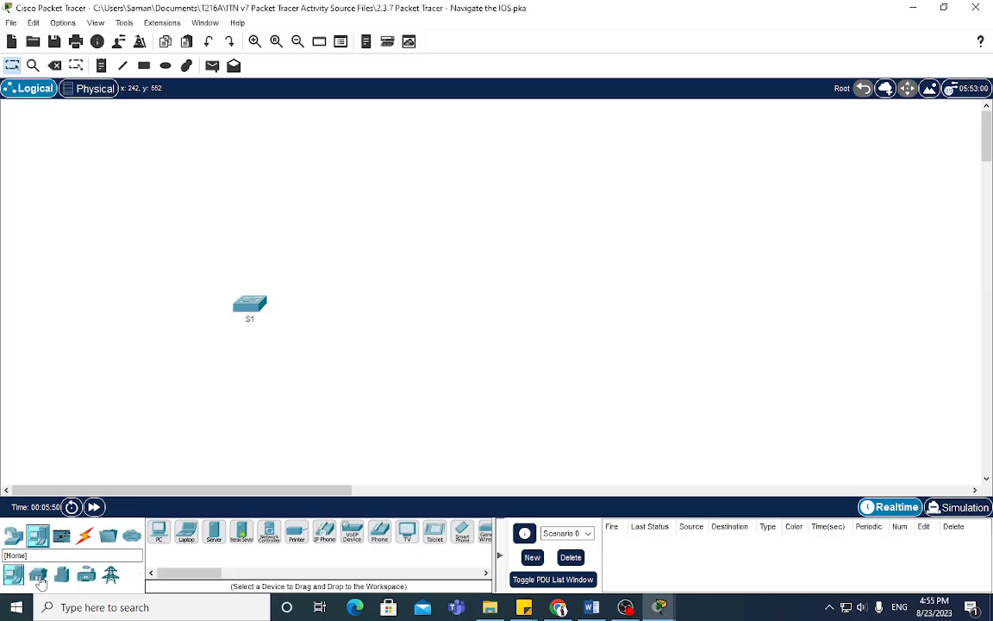
{"action": "left_click_drag", "start_coordinate": [164, 534], "coordinate": [373, 302]}
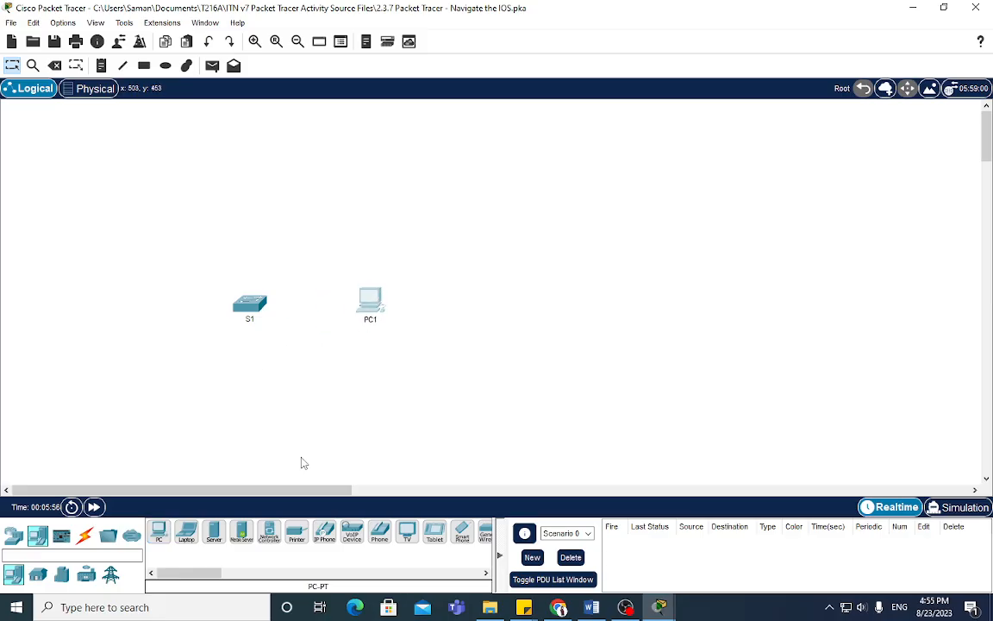
{"action": "left_click", "coordinate": [85, 537]}
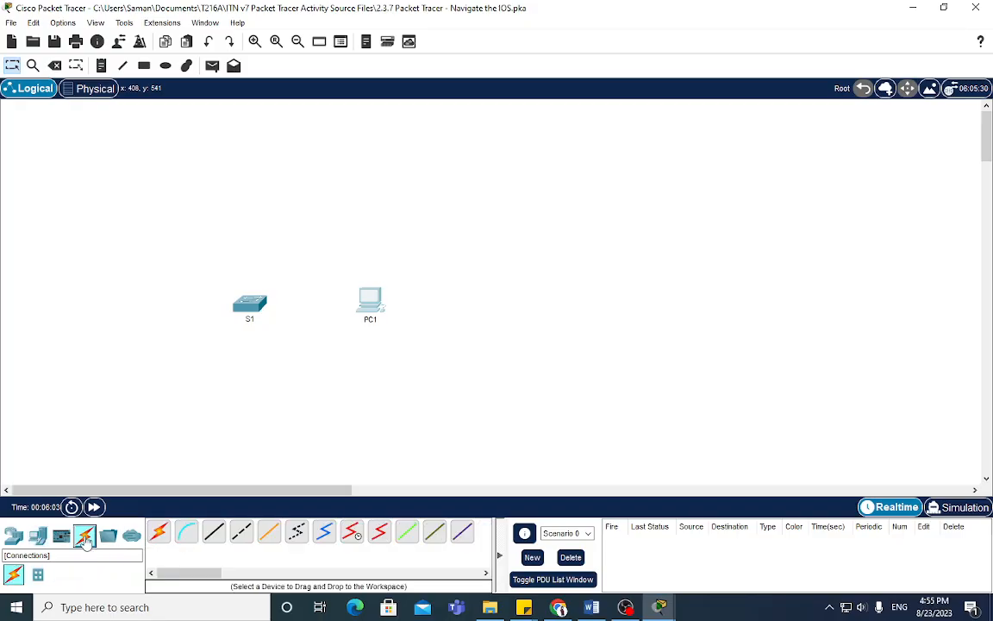
{"action": "left_click", "coordinate": [189, 534]}
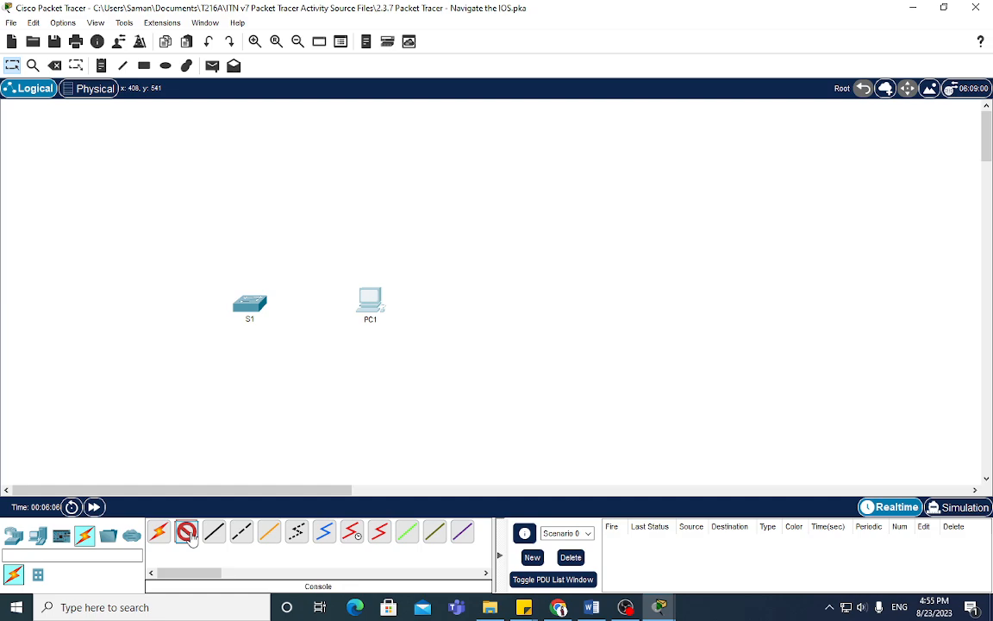
{"action": "left_click", "coordinate": [255, 304]}
{"action": "left_click", "coordinate": [284, 8]}
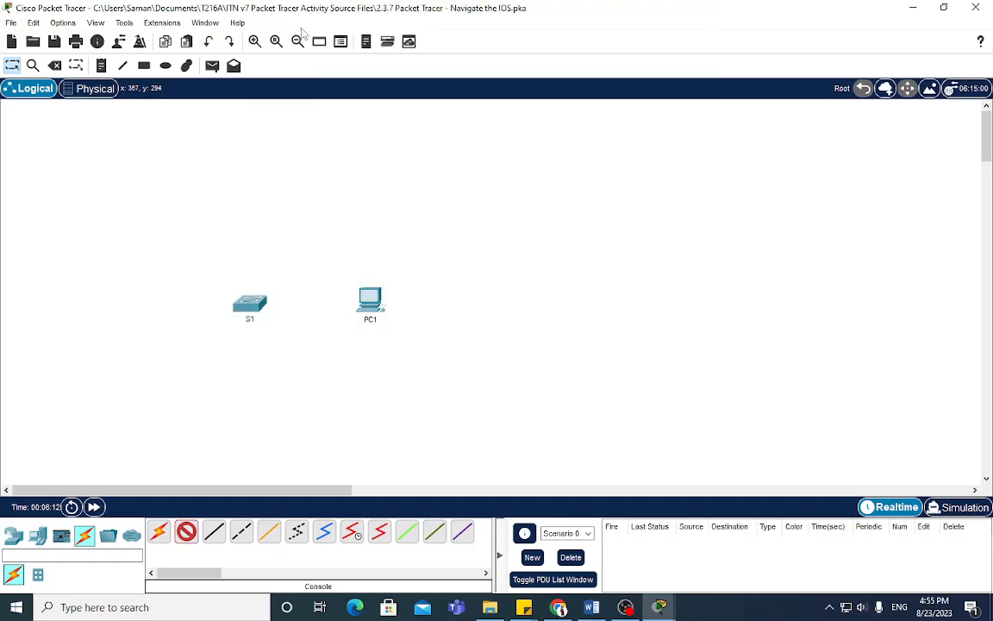
{"action": "left_click", "coordinate": [370, 299]}
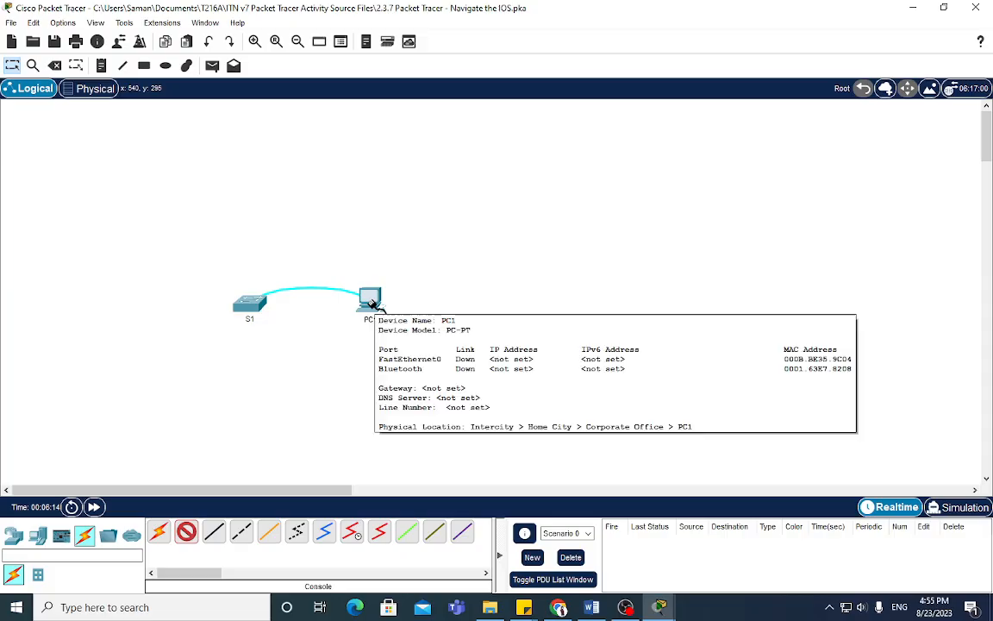
{"action": "left_click", "coordinate": [371, 301]}
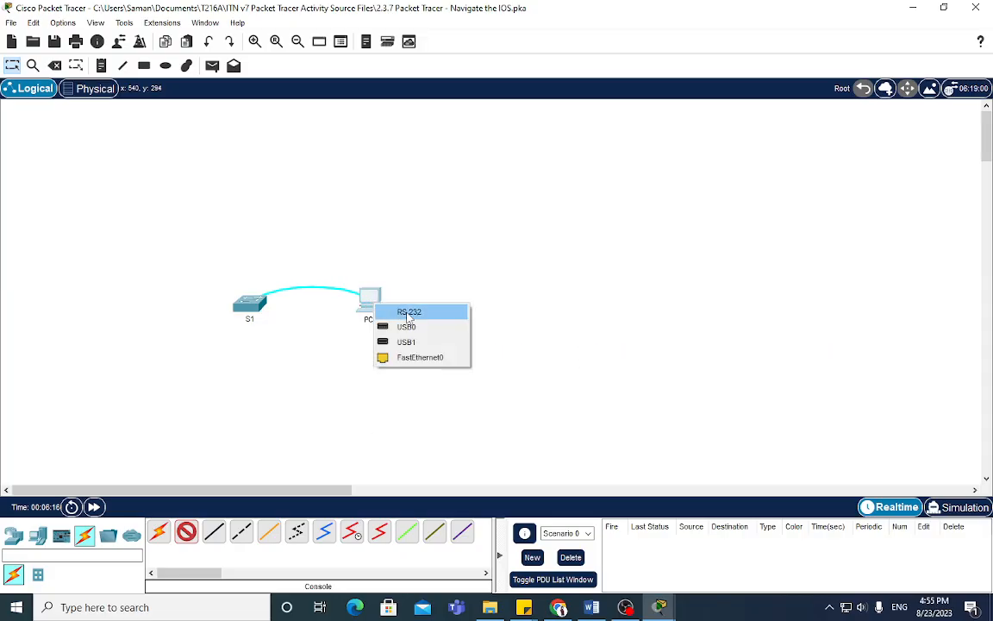
{"action": "left_click", "coordinate": [410, 314]}
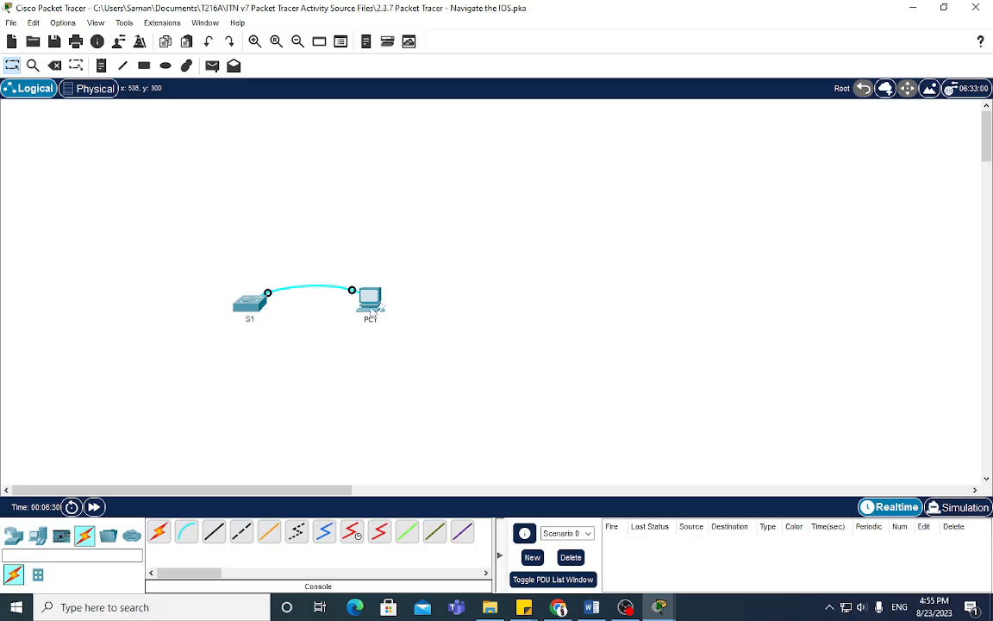
Open a terminal session on PC1 with the default port configuration and start the switch's command line.
{"action": "left_click", "coordinate": [371, 300]}
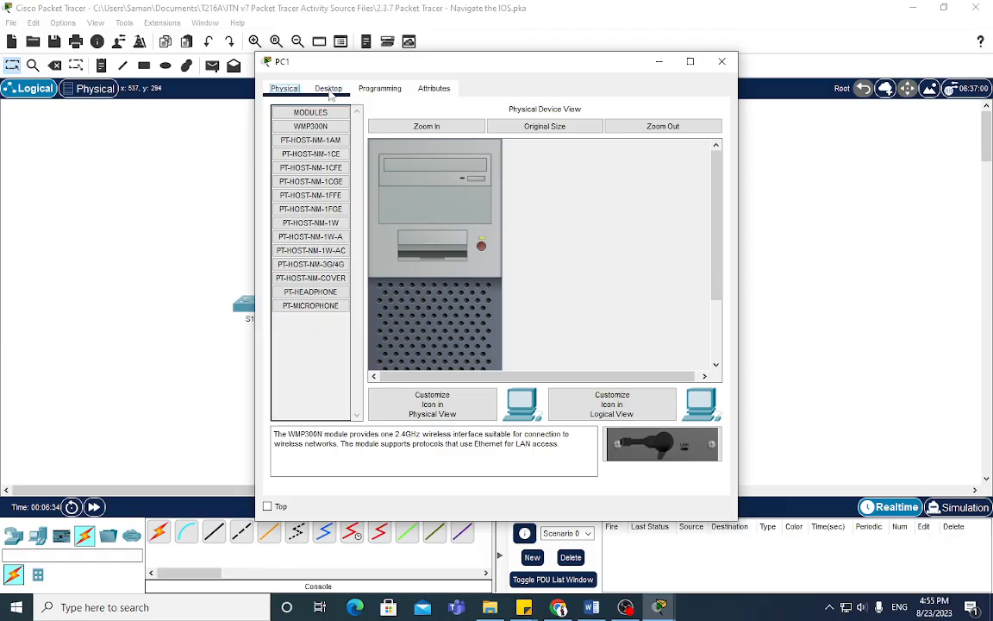
{"action": "left_click", "coordinate": [323, 88]}
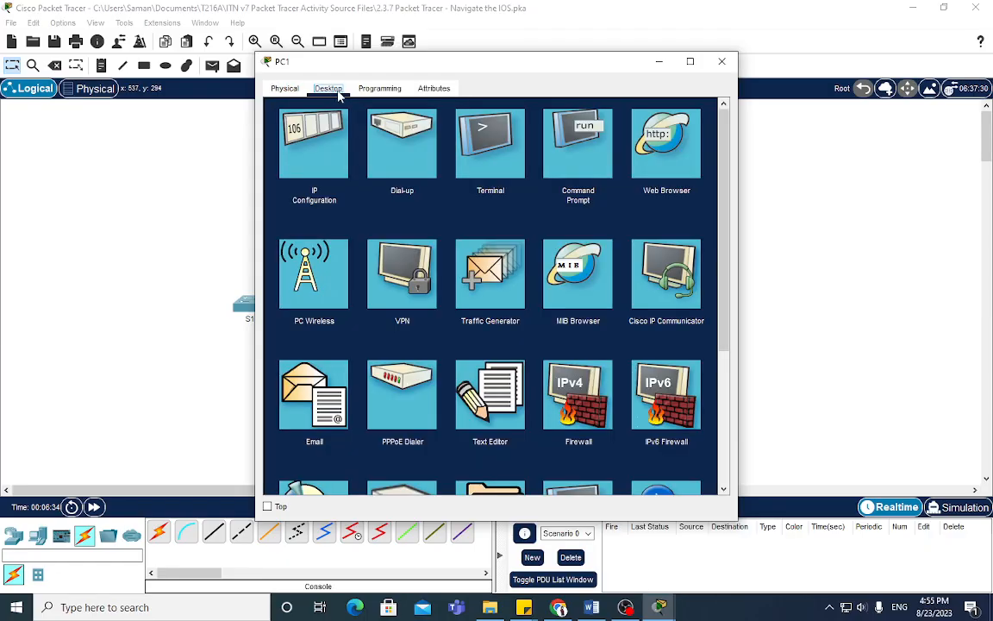
{"action": "left_click", "coordinate": [508, 166]}
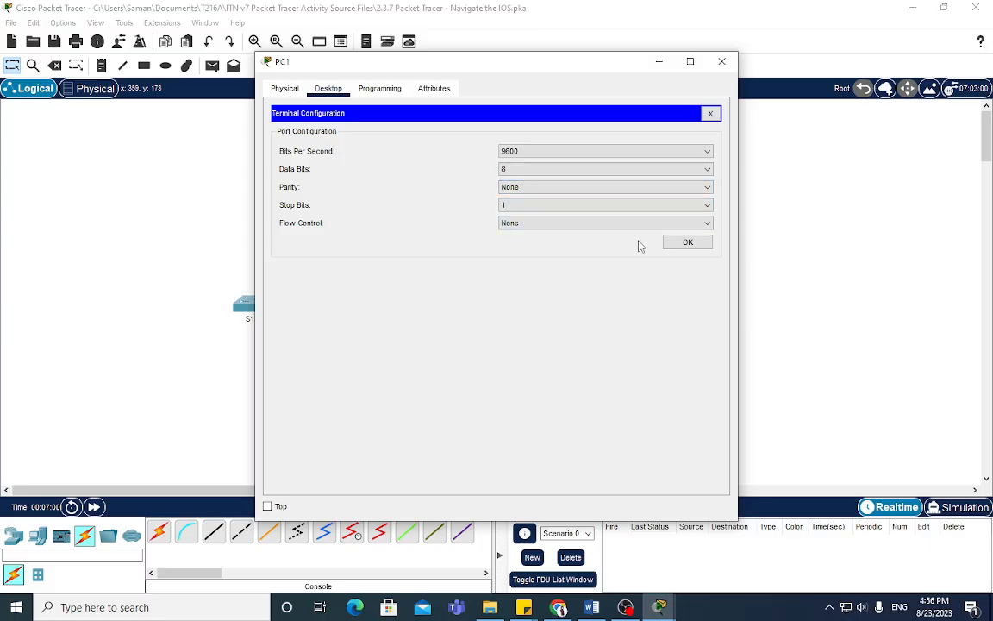
{"action": "left_click", "coordinate": [688, 243]}
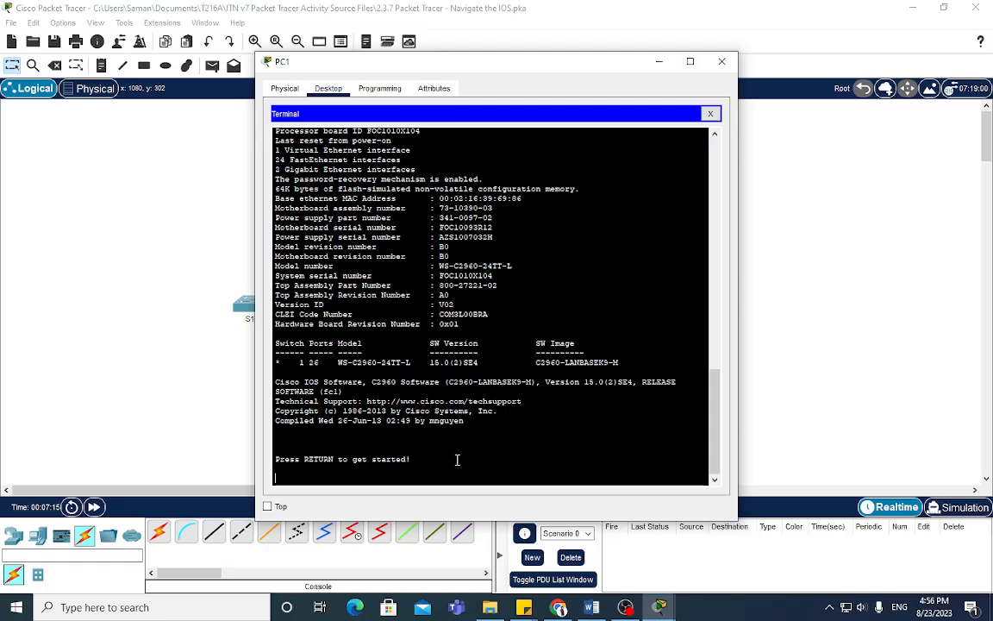
{"action": "key", "text": "Return"}
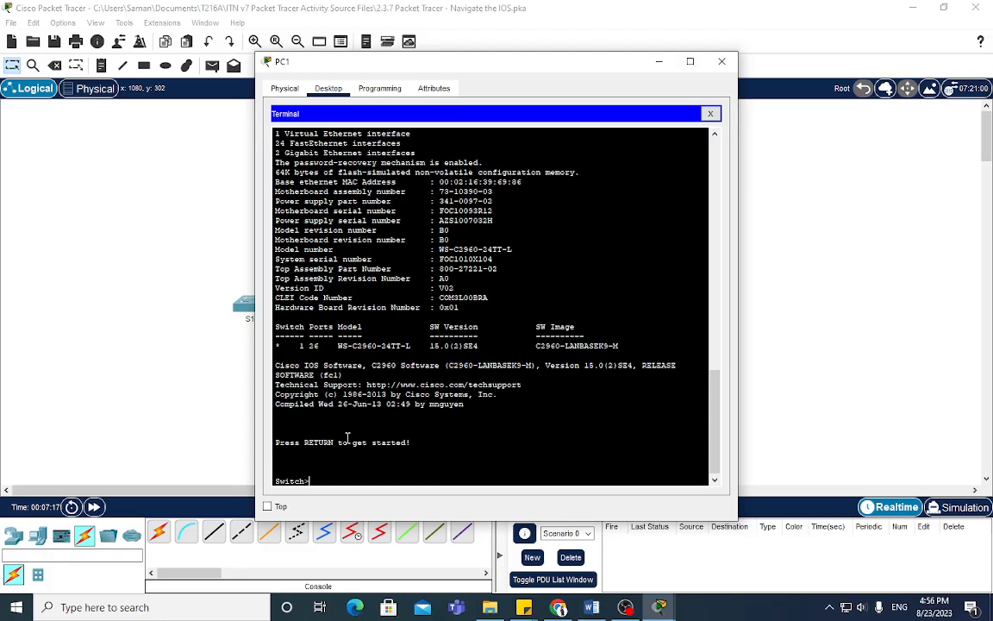
{"action": "left_click_drag", "start_coordinate": [476, 51], "coordinate": [504, 33]}
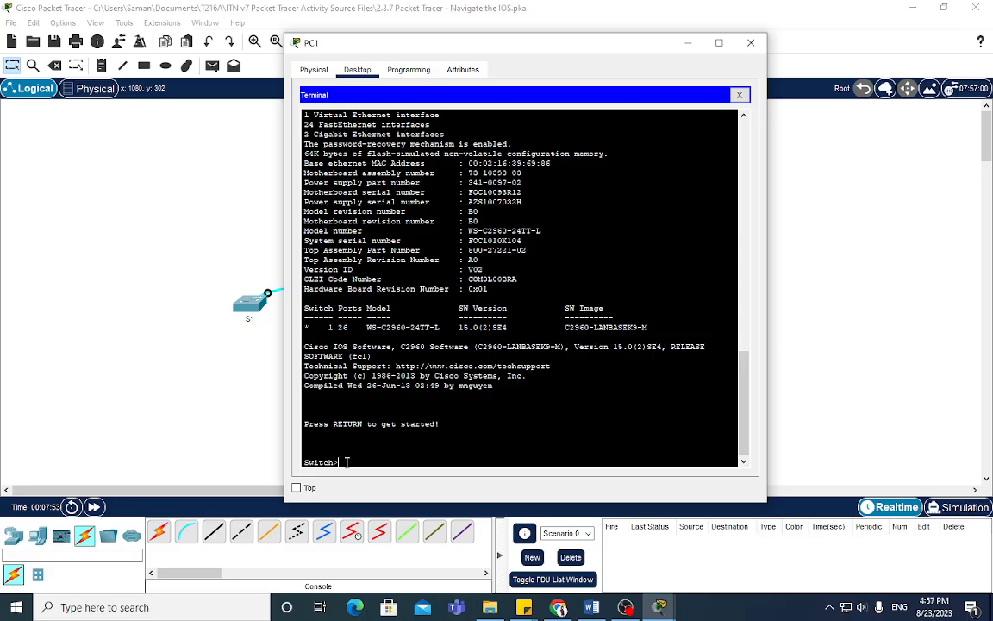
Use the ? help to list the user EXEC commands, and those beginning with t and te.
{"action": "type", "text": "?"}
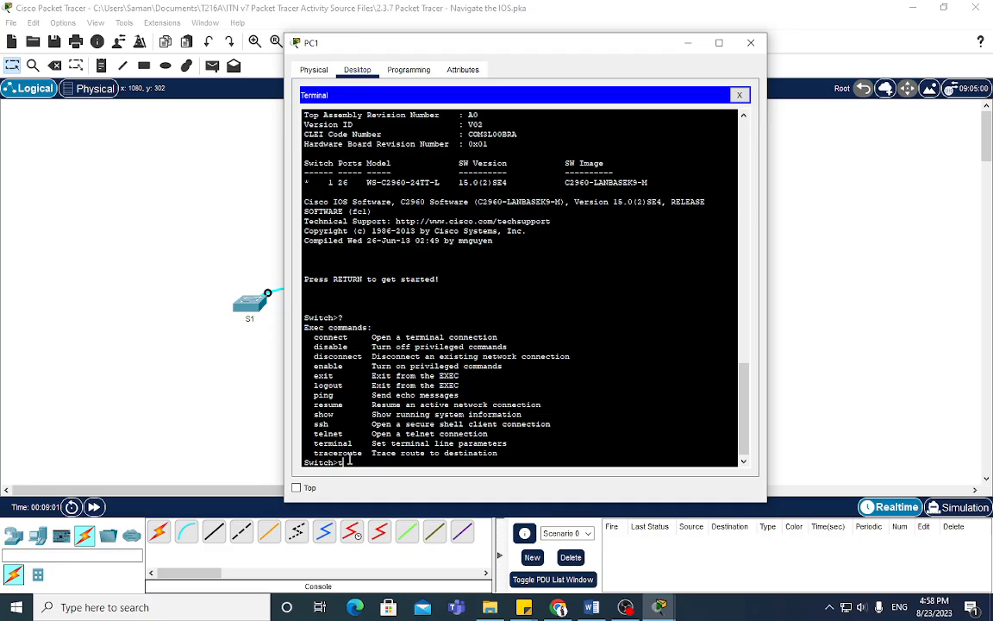
{"action": "type", "text": "?"}
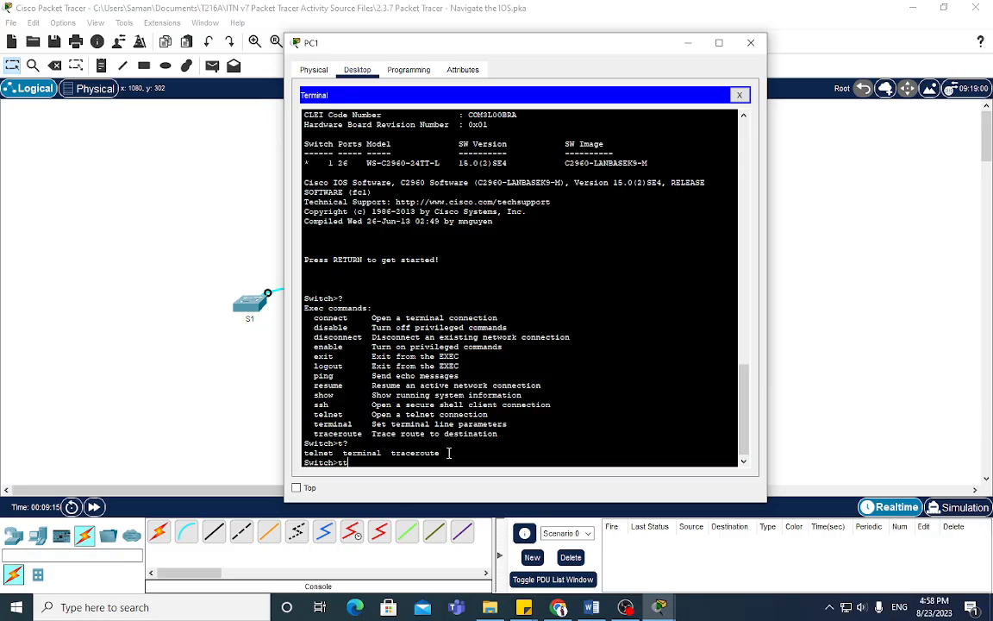
{"action": "key", "text": "BackSpace"}
{"action": "type", "text": "?"}
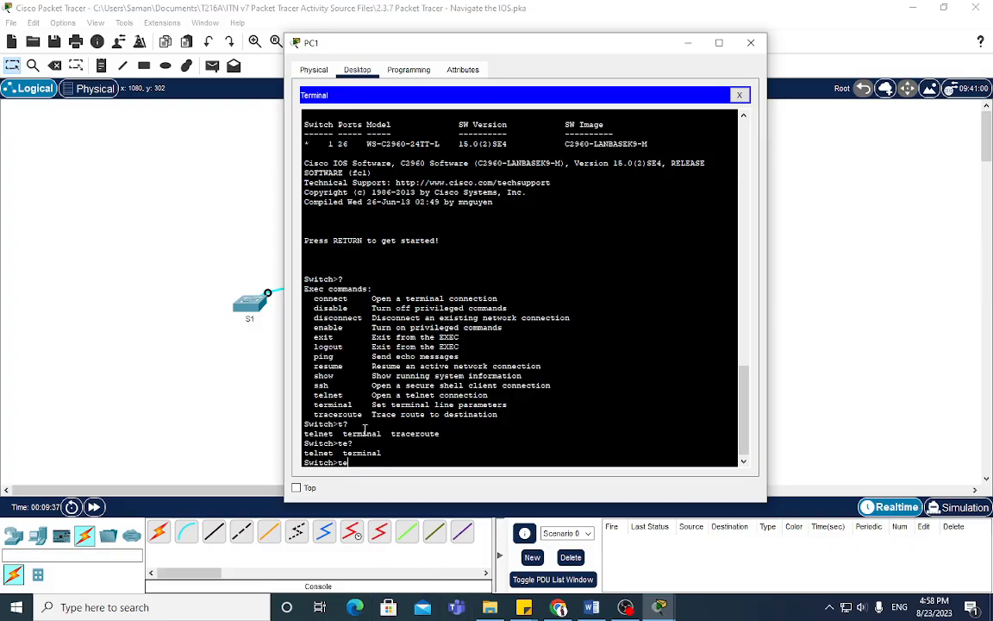
{"action": "scroll", "coordinate": [352, 458], "scroll_direction": "down", "scroll_amount": 1}
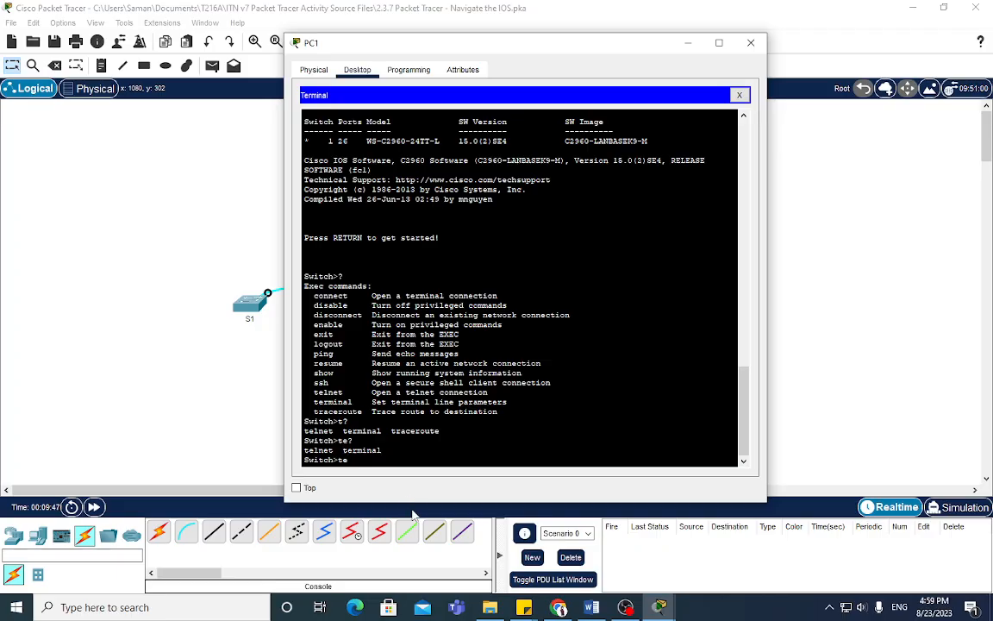
Clear the partial command and enter privileged EXEC mode with enable.
{"action": "key", "text": "BackSpace"}
{"action": "key", "text": "BackSpace"}
{"action": "type", "text": "enable"}
{"action": "key", "text": "Return"}
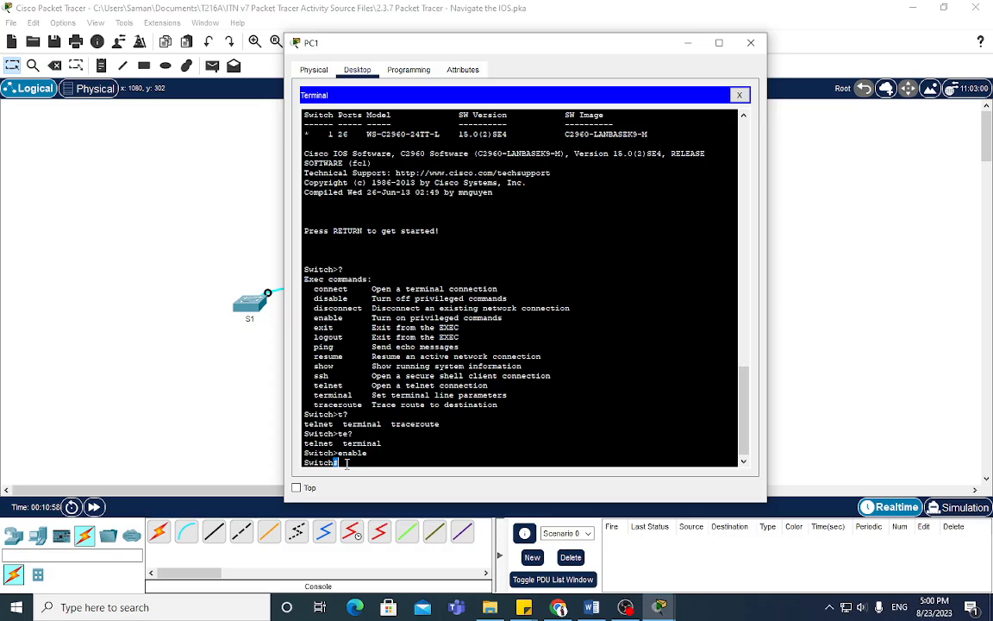
List the privileged EXEC commands with ?, page through them and quit the listing.
{"action": "type", "text": "?"}
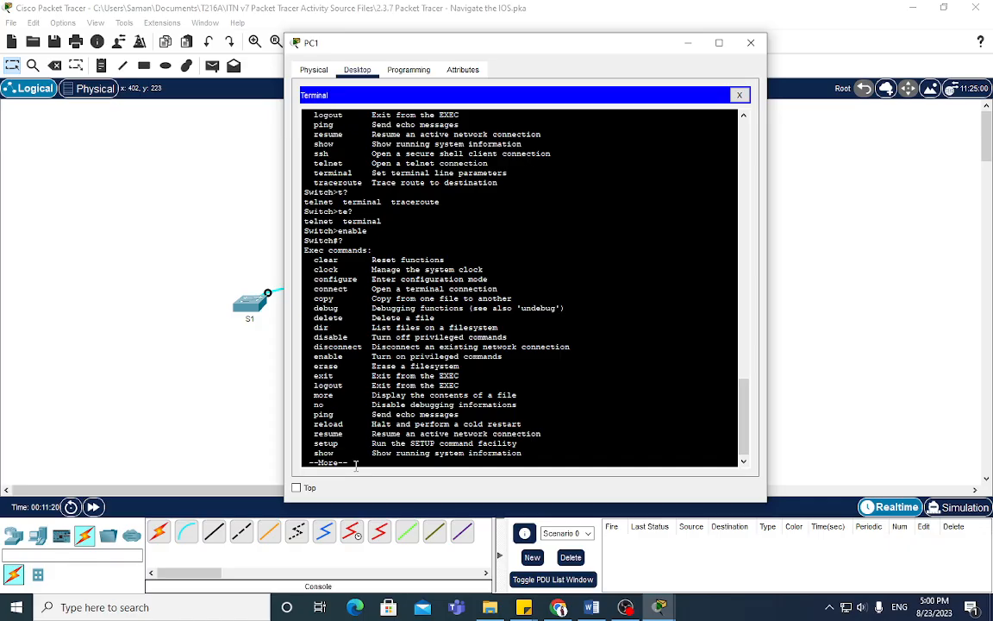
{"action": "key", "text": "Return"}
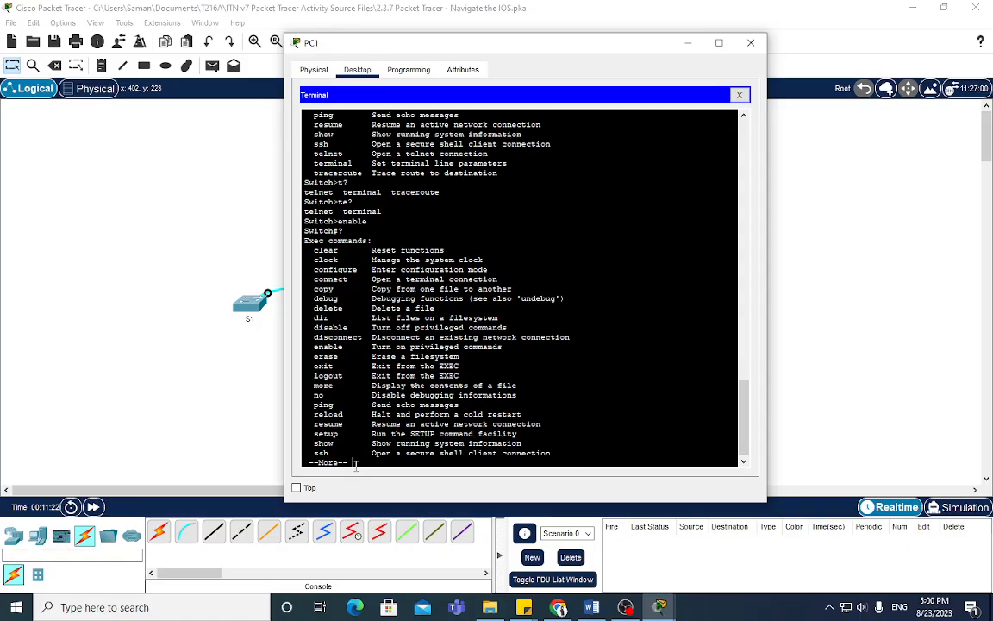
{"action": "key", "text": "Return"}
{"action": "key", "text": "Return"}
{"action": "key", "text": "Return"}
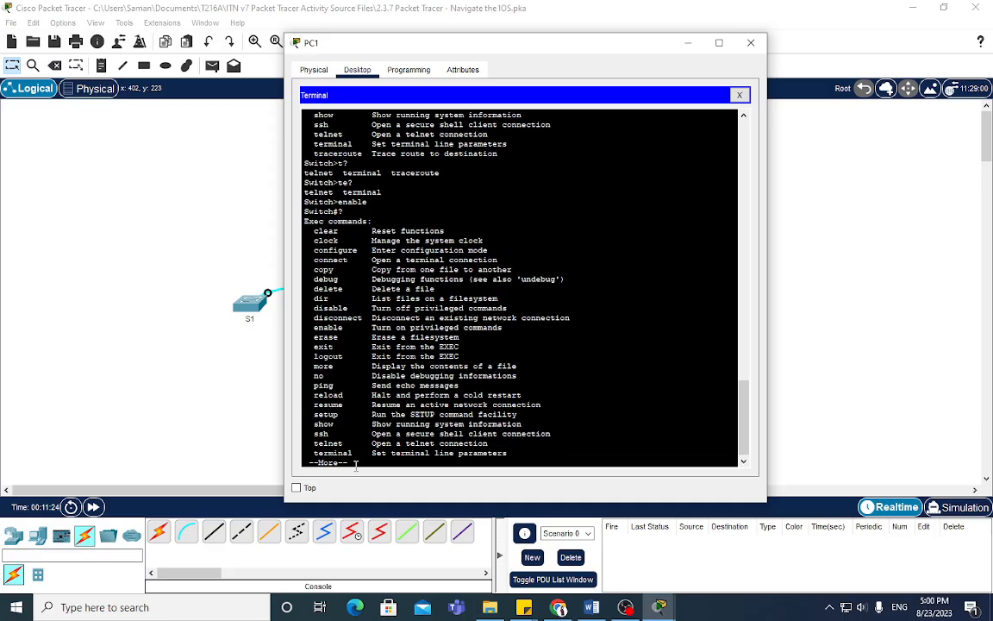
{"action": "key", "text": "Return"}
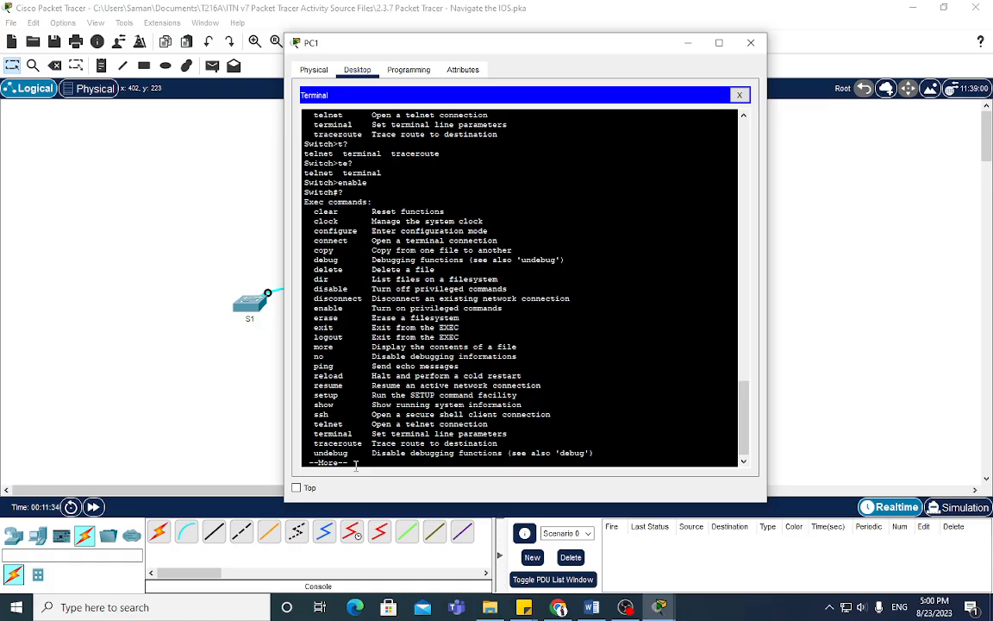
{"action": "key", "text": "q"}
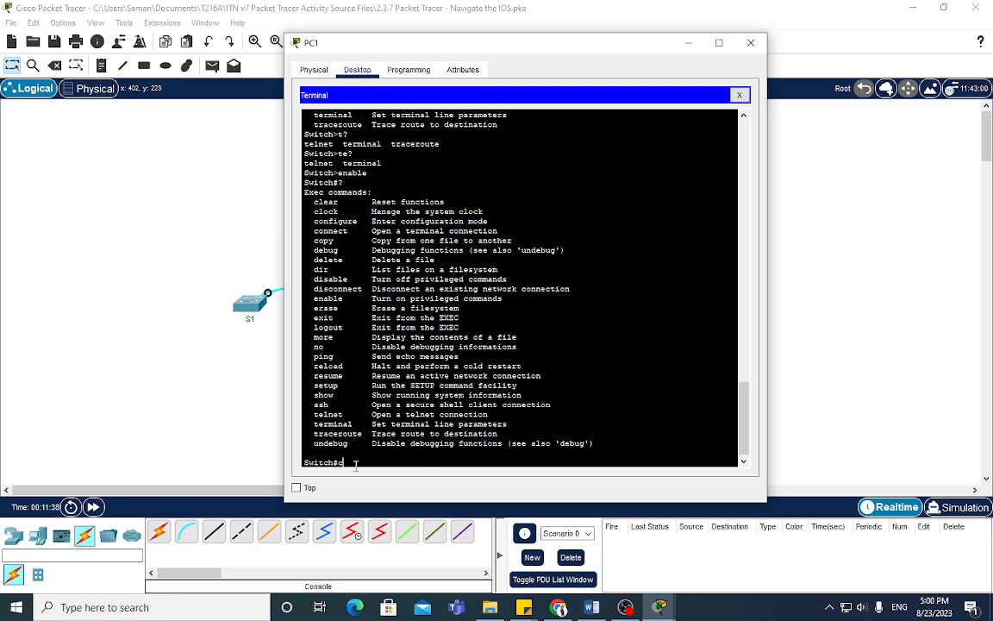
Try running the abbreviation c, and list the privileged commands beginning with c using c?
{"action": "key", "text": "Return"}
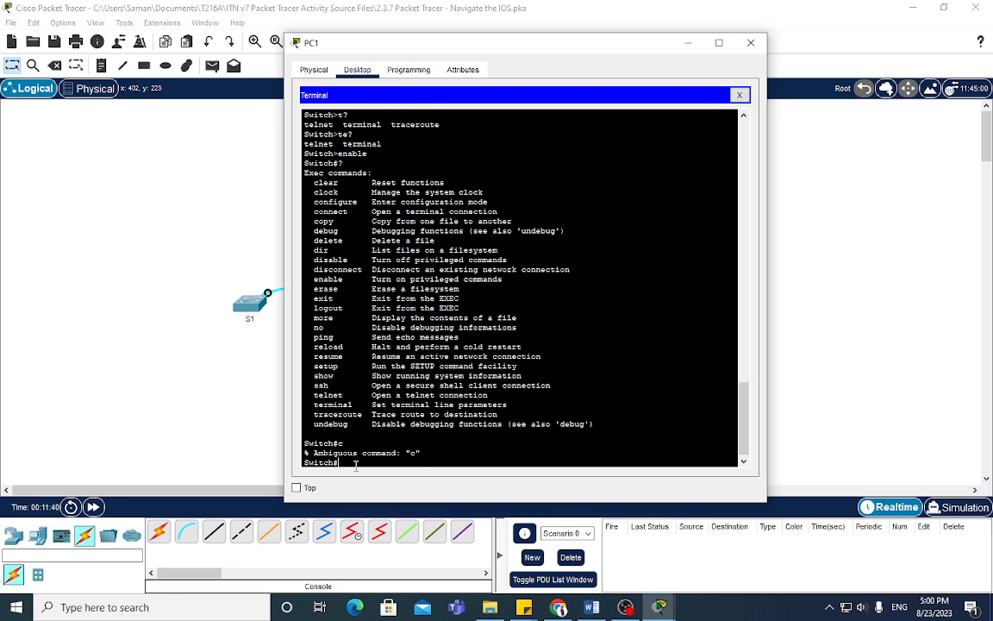
{"action": "type", "text": "c?"}
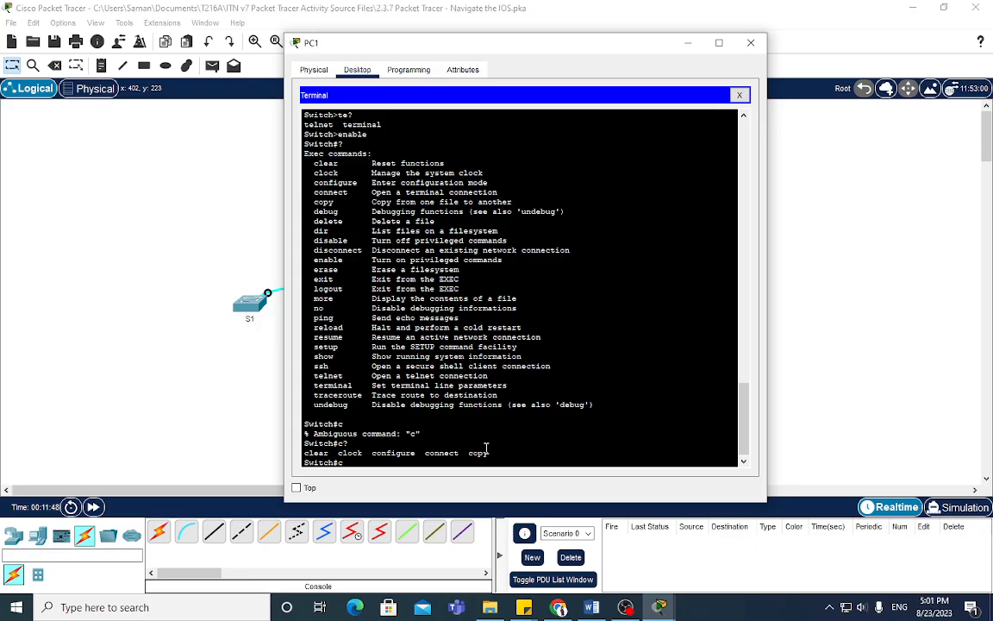
{"action": "key", "text": "BackSpace"}
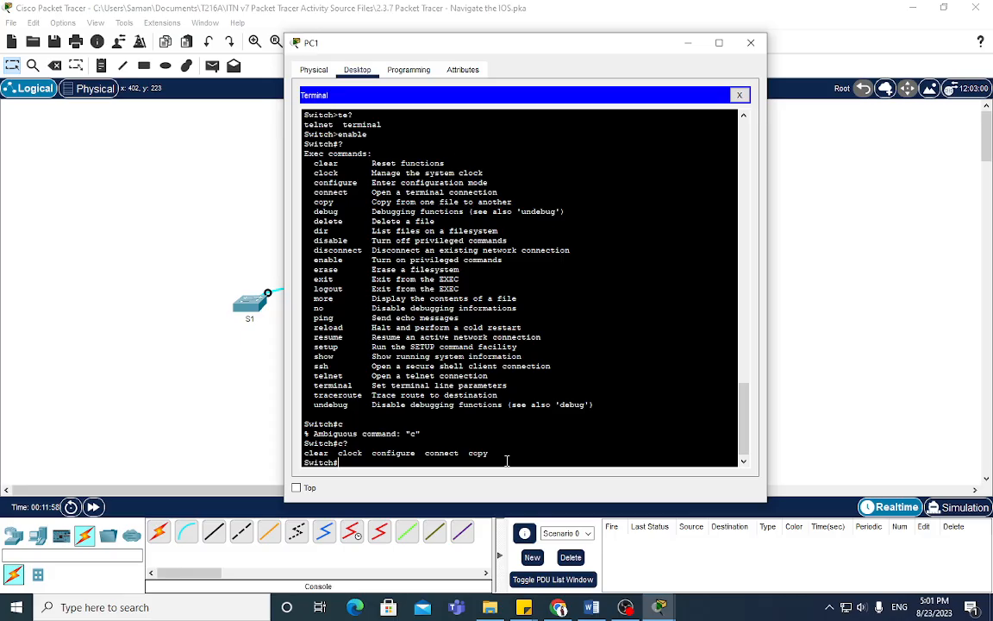
Try Tab completion on con, and enter global configuration mode with configure, choosing terminal as the source.
{"action": "type", "text": "c"}
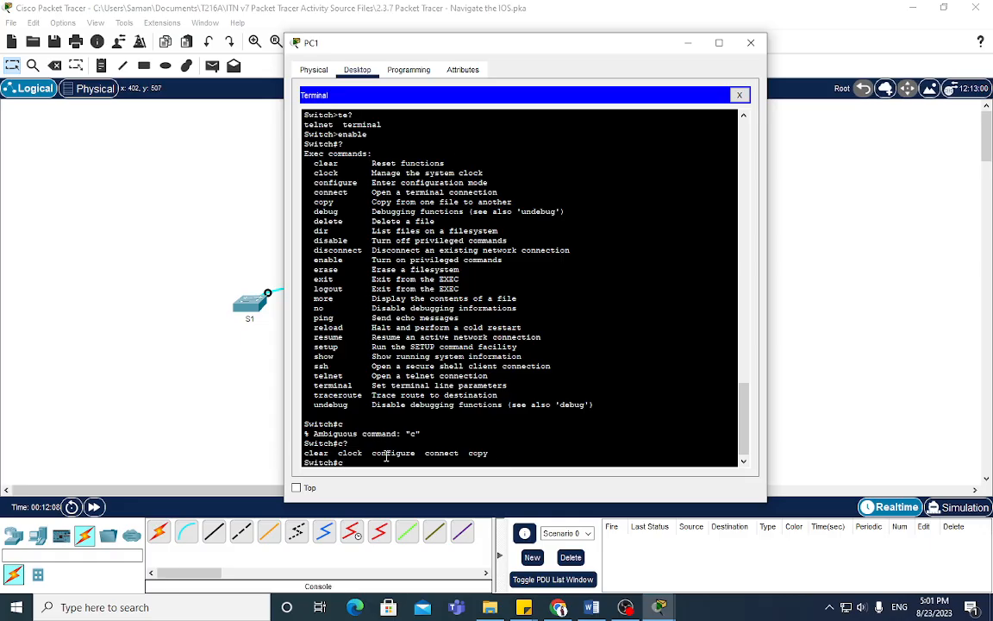
{"action": "type", "text": "on"}
{"action": "key", "text": "Tab"}
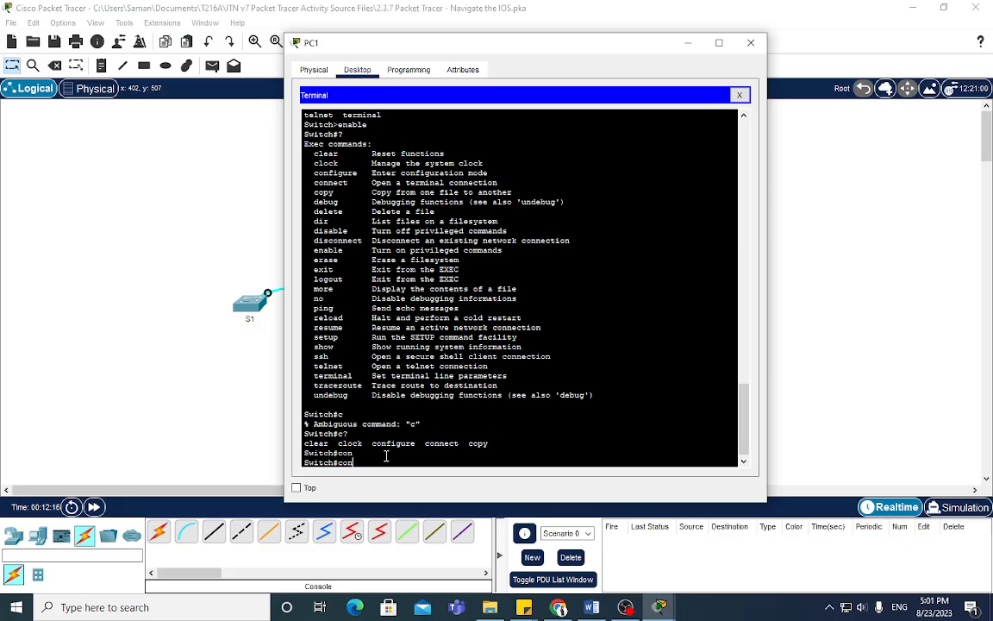
{"action": "type", "text": "figure"}
{"action": "key", "text": "Return"}
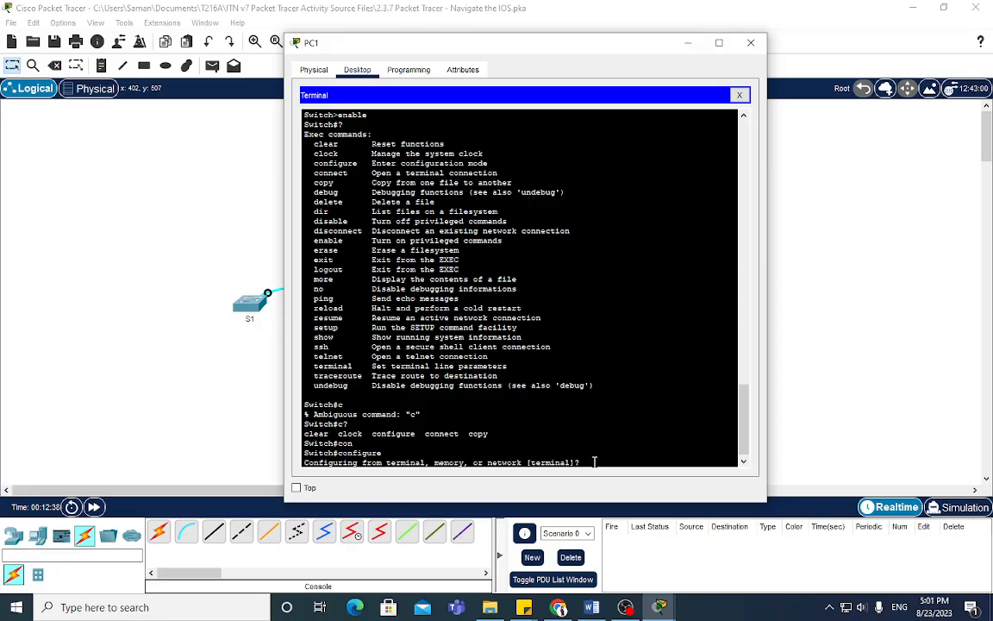
{"action": "type", "text": "terminal"}
{"action": "key", "text": "Return"}
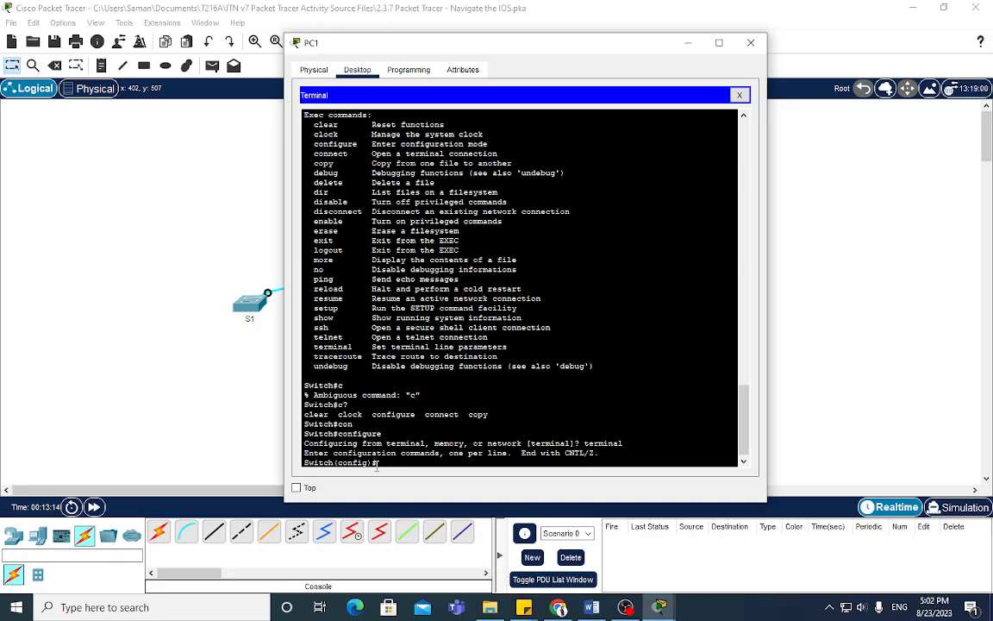
Leave global configuration mode for privileged EXEC mode and display the switch's time with show clock.
{"action": "key", "text": "ctrl+z"}
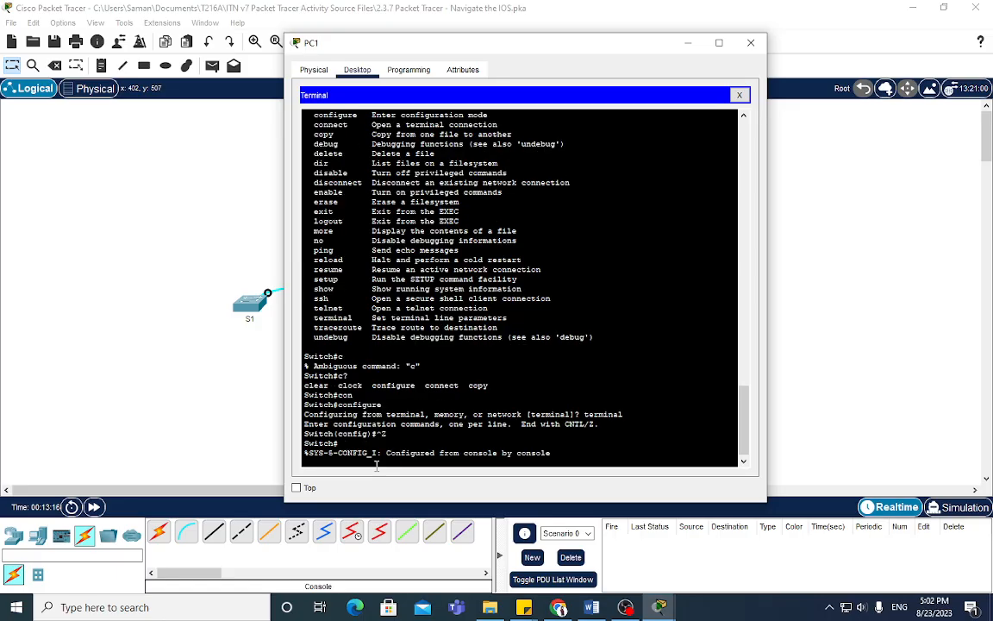
{"action": "key", "text": "Return"}
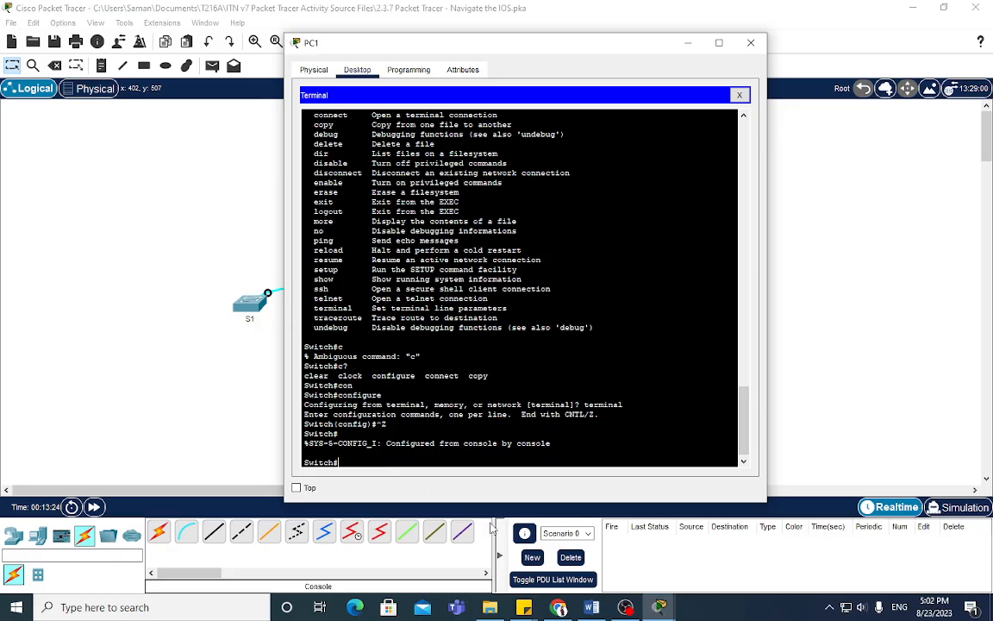
{"action": "mouse_move", "coordinate": [490, 607]}
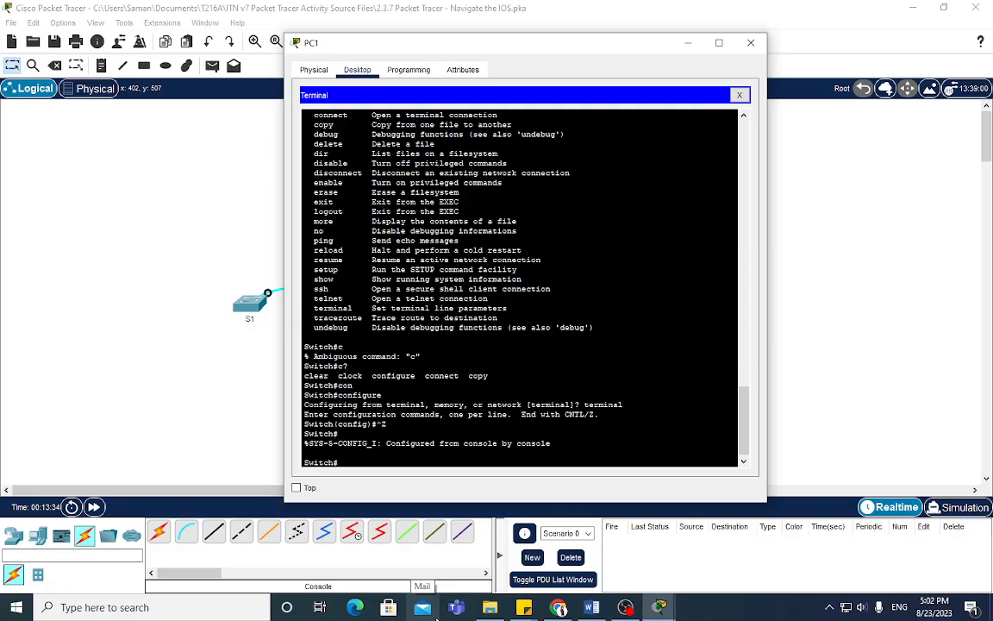
{"action": "type", "text": "show cloclk"}
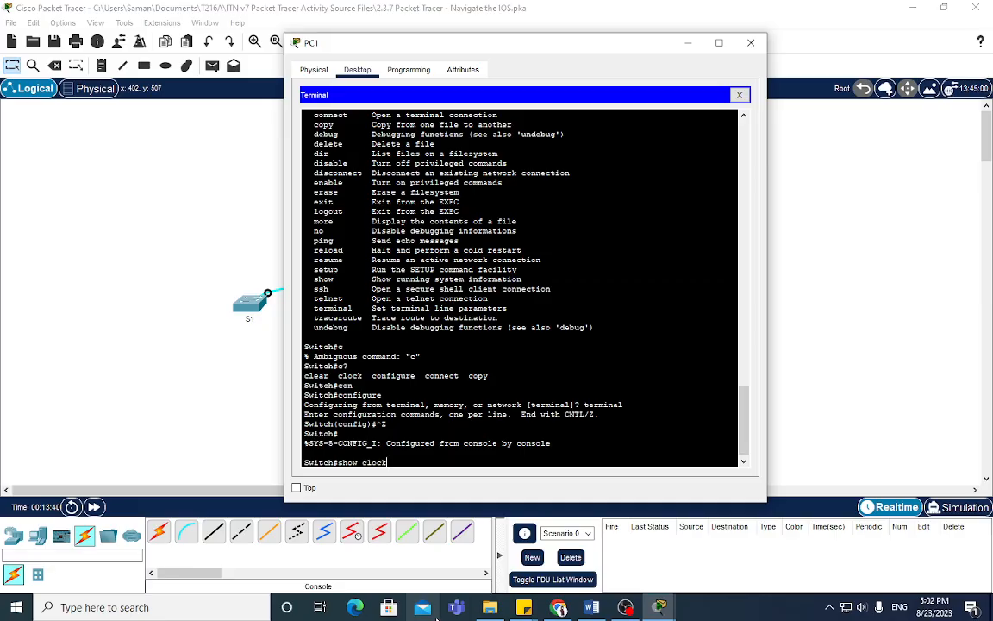
{"action": "key", "text": "Return"}
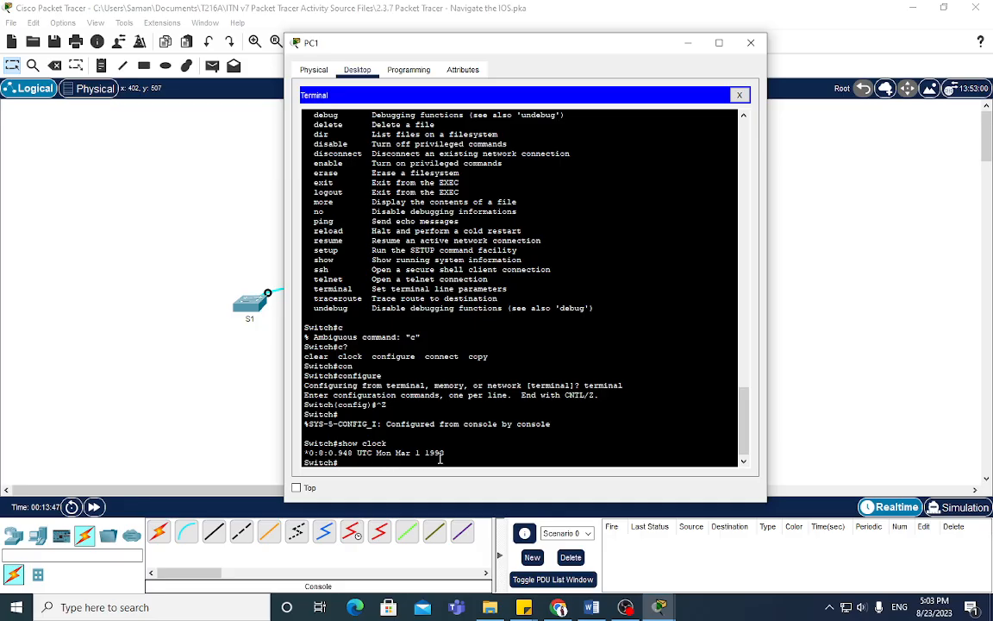
{"action": "left_click_drag", "start_coordinate": [445, 453], "coordinate": [306, 452]}
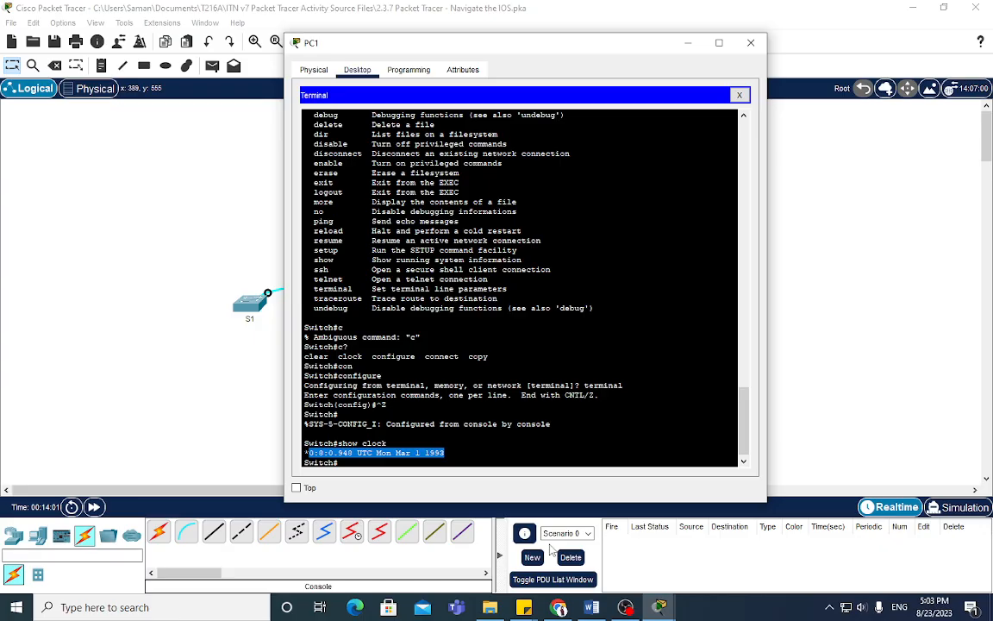
Try running clock on its own, and look up its completions and options with clock? and clock ?
{"action": "type", "text": "clock"}
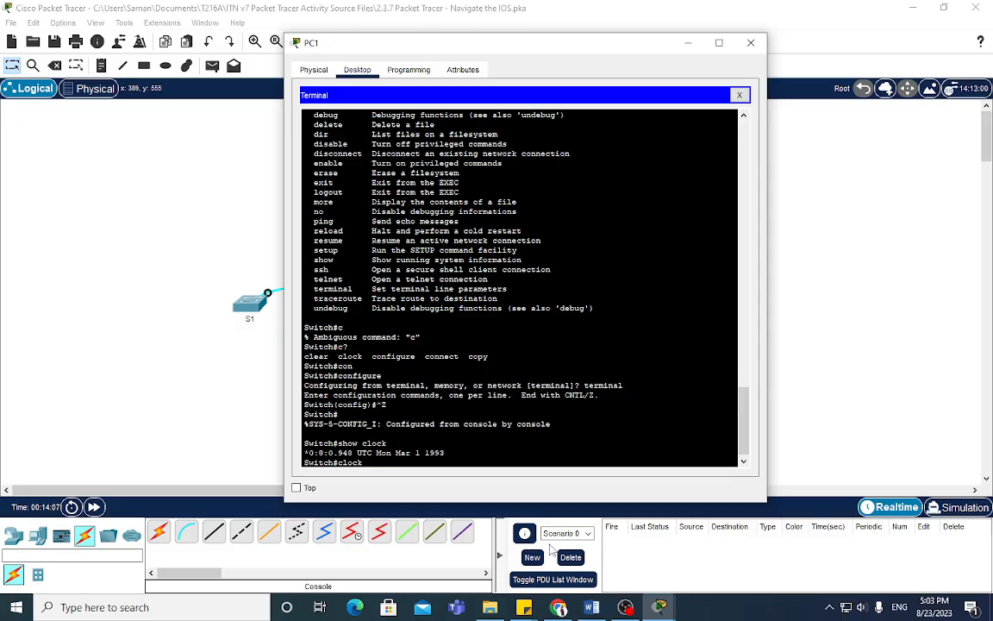
{"action": "key", "text": "Return"}
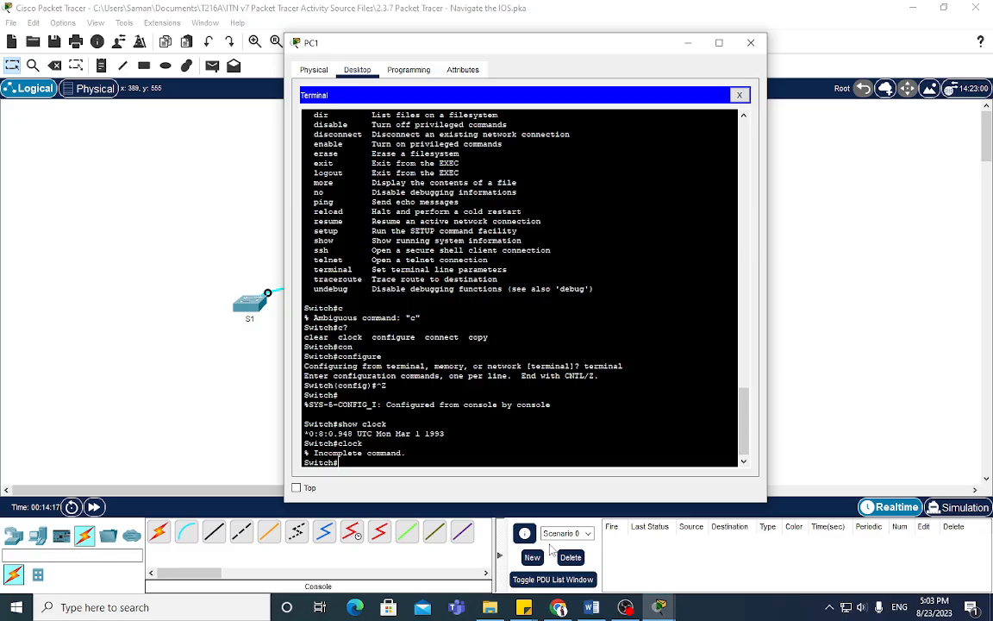
{"action": "type", "text": "cloc"}
{"action": "key", "text": "BackSpace"}
{"action": "type", "text": "?"}
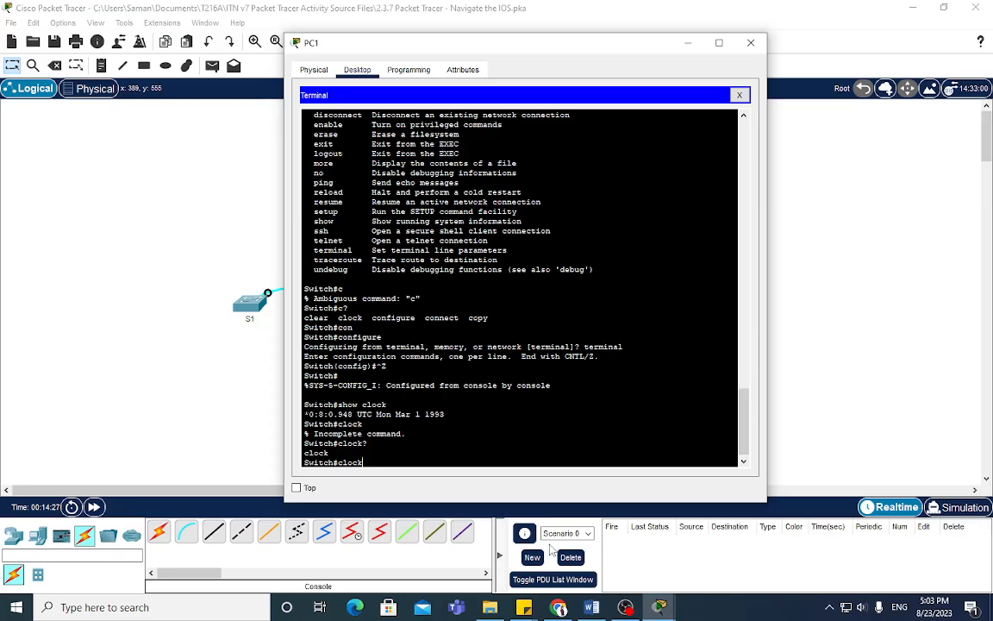
{"action": "type", "text": " ?"}
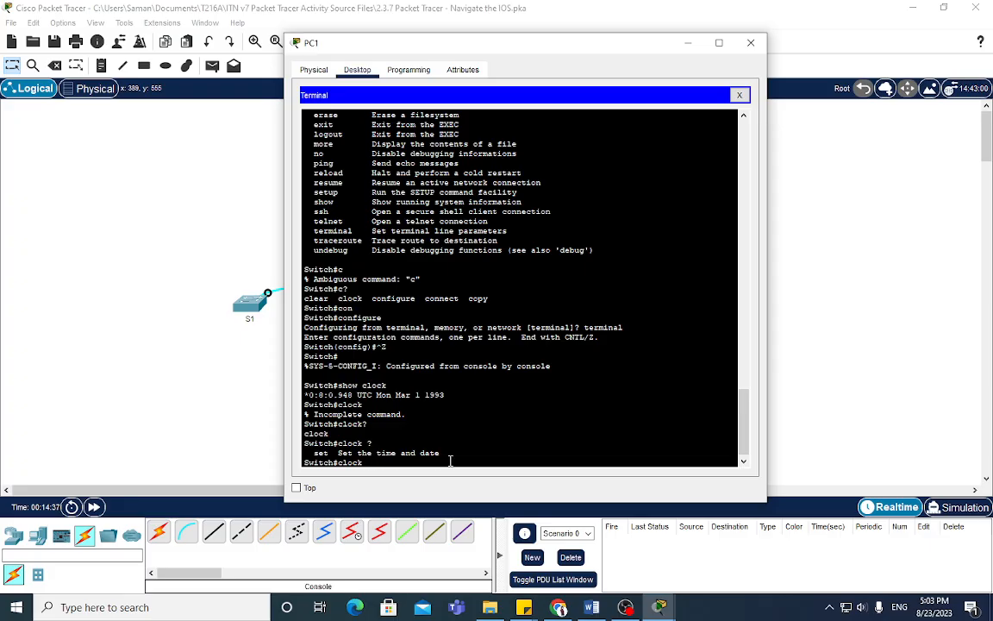
Try running show clock set and requesting help on it with ?, and clear the leftover command line.
{"action": "key", "text": "Up"}
{"action": "type", "text": "set"}
{"action": "key", "text": "Return"}
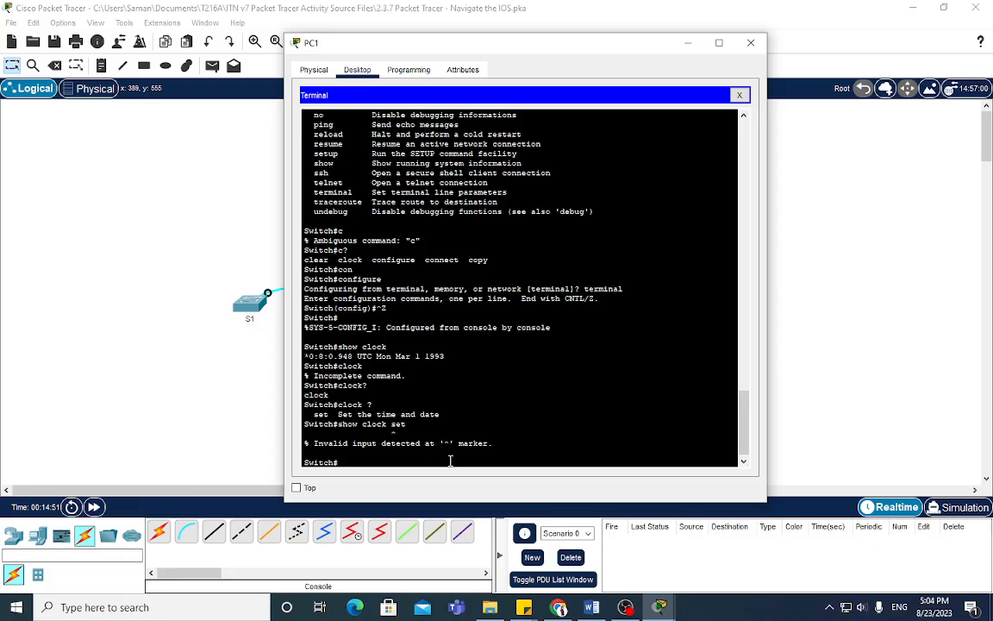
{"action": "key", "text": "Up"}
{"action": "type", "text": "?"}
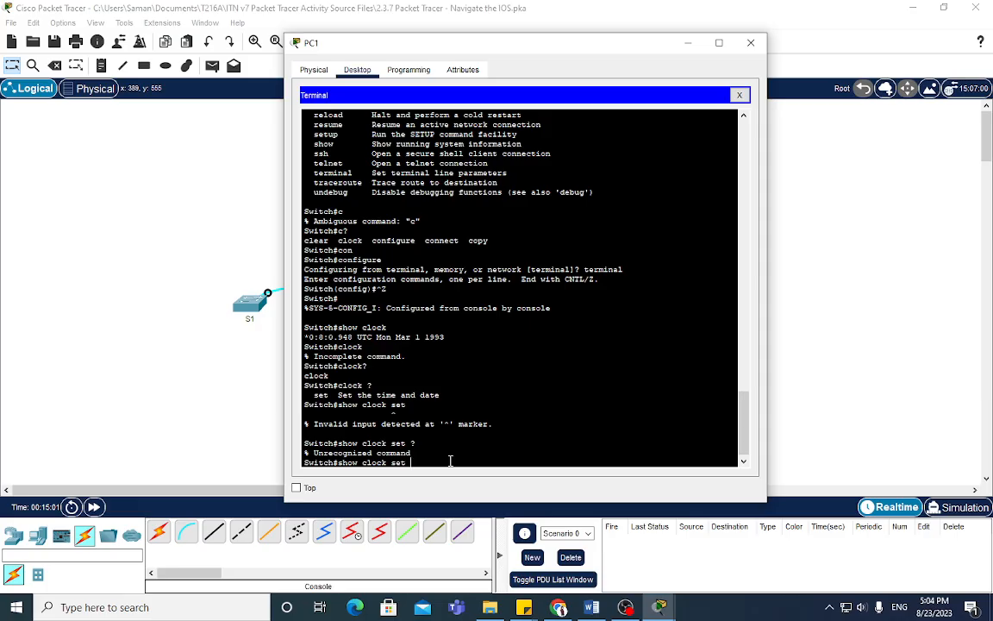
{"action": "type", "text": "clock set"}
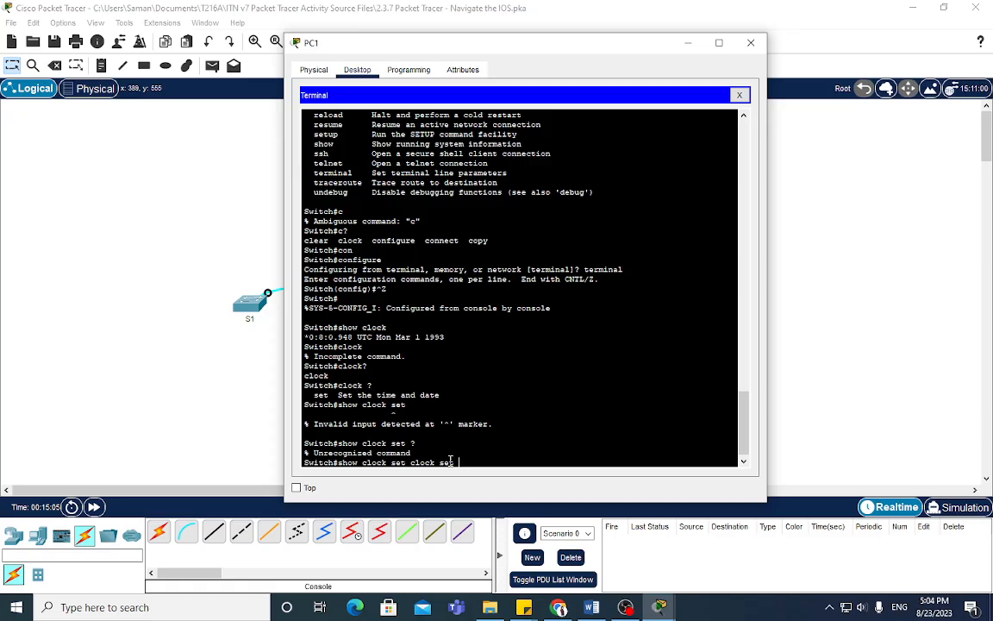
{"action": "key", "text": "BackSpace"}
{"action": "key", "text": "BackSpace"}
{"action": "key", "text": "BackSpace"}
{"action": "key", "text": "BackSpace"}
{"action": "key", "text": "BackSpace"}
{"action": "key", "text": "BackSpace"}
{"action": "key", "text": "BackSpace"}
{"action": "key", "text": "BackSpace"}
{"action": "key", "text": "BackSpace"}
{"action": "key", "text": "BackSpace"}
{"action": "key", "text": "BackSpace"}
{"action": "key", "text": "BackSpace"}
{"action": "key", "text": "BackSpace"}
{"action": "key", "text": "BackSpace"}
{"action": "key", "text": "BackSpace"}
{"action": "key", "text": "BackSpace"}
{"action": "key", "text": "BackSpace"}
{"action": "key", "text": "BackSpace"}
{"action": "key", "text": "BackSpace"}
{"action": "key", "text": "BackSpace"}
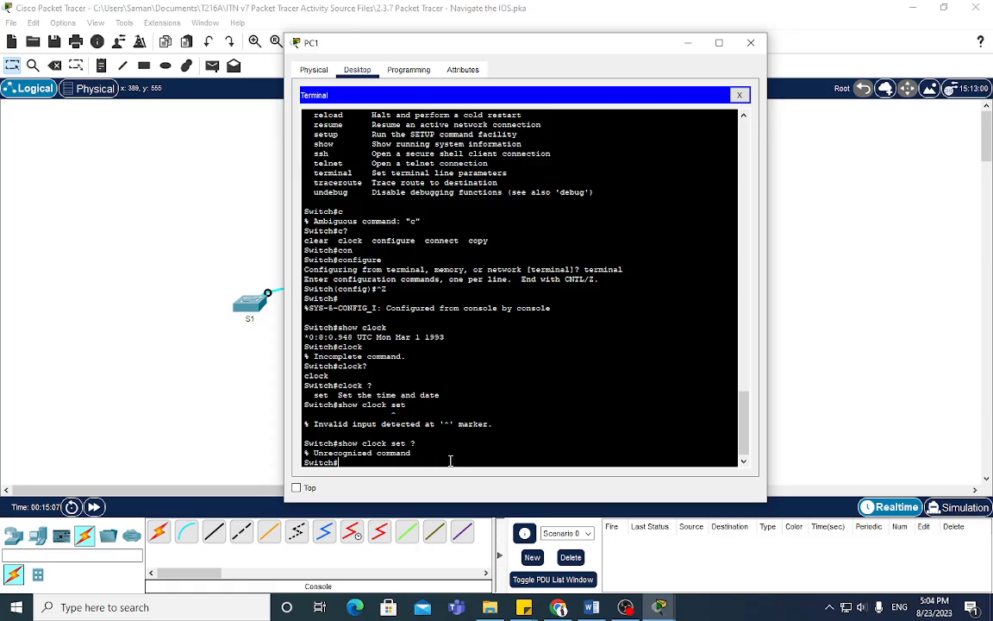
List the arguments of clock set with clock set ?, and try running clock set without any argument.
{"action": "type", "text": "clock set ?"}
{"action": "key", "text": "Return"}
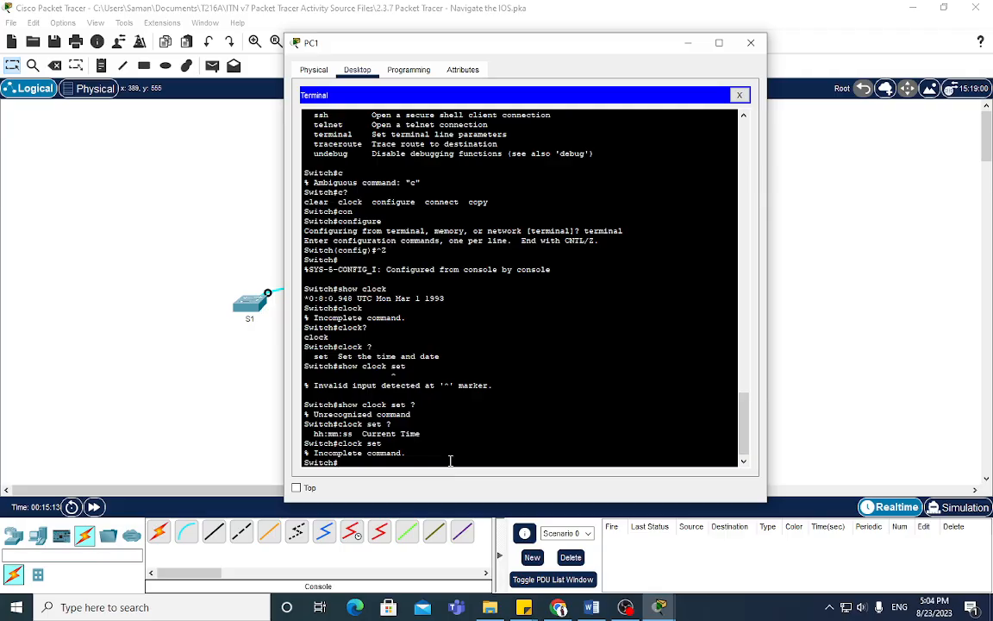
{"action": "key", "text": "Up"}
{"action": "type", "text": "?"}
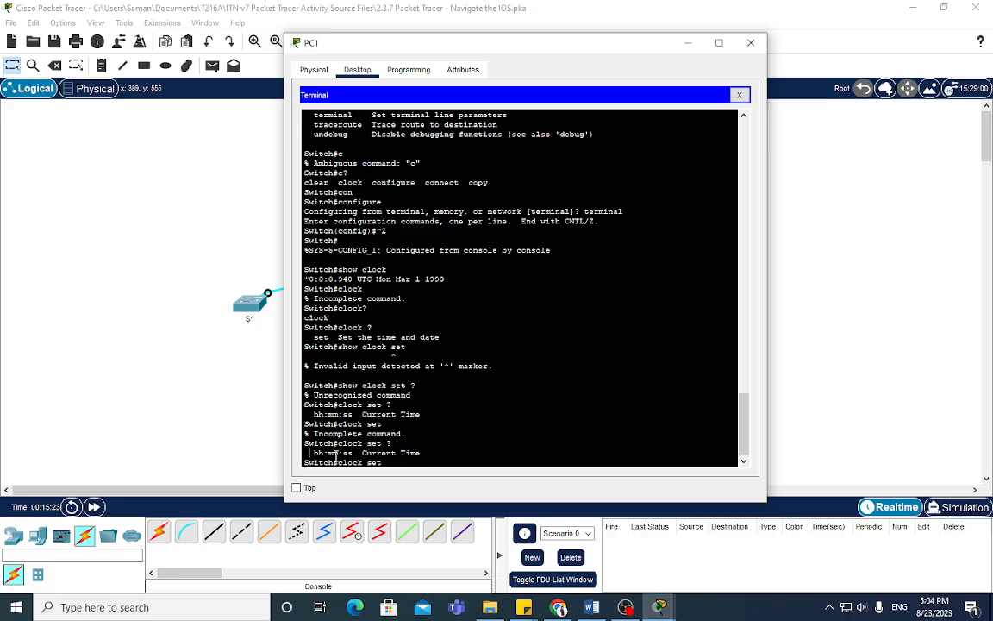
{"action": "left_click", "coordinate": [332, 459]}
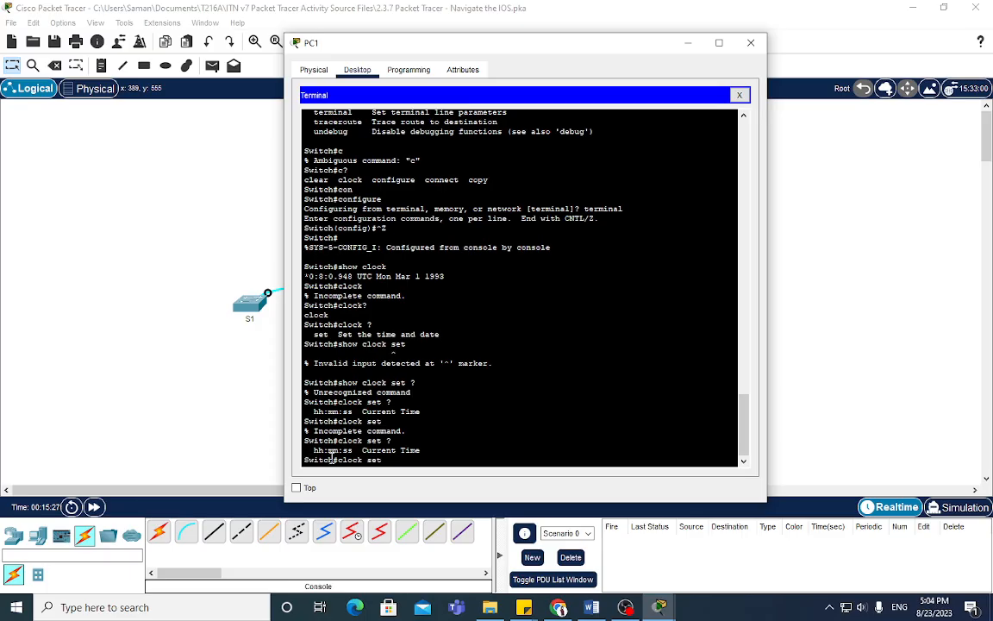
Enter clock set with the time 15:00:00 and list the arguments that can follow with ?
{"action": "key", "text": "Up"}
{"action": "key", "text": "Up"}
{"action": "key", "text": "Left"}
{"action": "key", "text": "Left"}
{"action": "key", "text": "Left"}
{"action": "key", "text": "Left"}
{"action": "key", "text": "Left"}
{"action": "key", "text": "Left"}
{"action": "key", "text": "Left"}
{"action": "key", "text": "Left"}
{"action": "key", "text": "Left"}
{"action": "key", "text": "Left"}
{"action": "key", "text": "BackSpace"}
{"action": "key", "text": "BackSpace"}
{"action": "key", "text": "BackSpace"}
{"action": "key", "text": "BackSpace"}
{"action": "key", "text": "BackSpace"}
{"action": "key", "text": "Right"}
{"action": "key", "text": "Right"}
{"action": "key", "text": "Right"}
{"action": "key", "text": "Right"}
{"action": "key", "text": "Right"}
{"action": "key", "text": "Right"}
{"action": "key", "text": "Right"}
{"action": "type", "text": "15:00"}
{"action": "type", "text": "00 "}
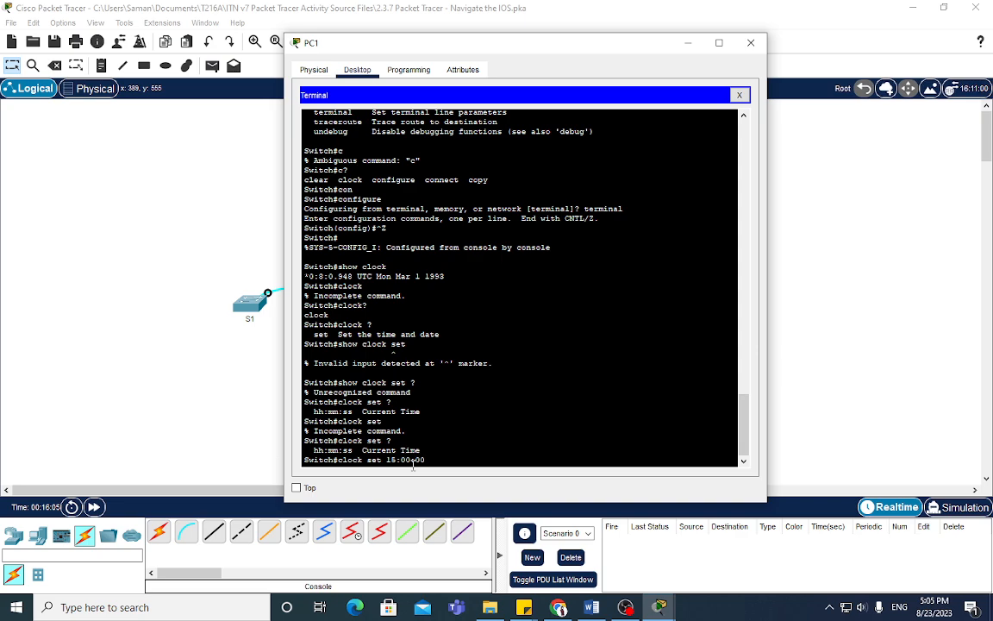
{"action": "type", "text": "?"}
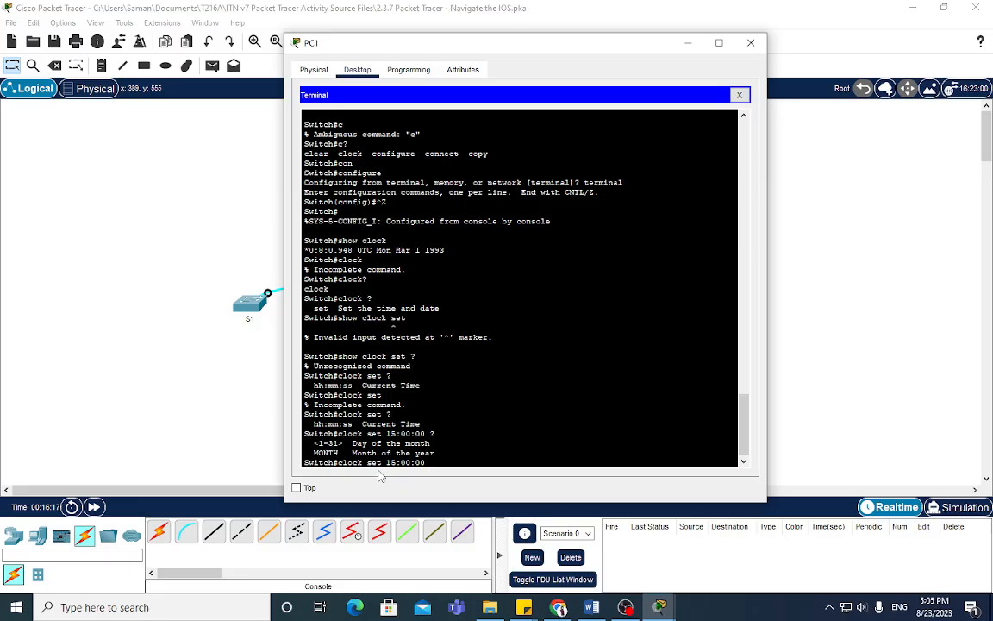
Complete the clock set command with the date 31 june 2020, run it, and display the clock with show clock.
{"action": "type", "text": "31 june 2020"}
{"action": "key", "text": "Return"}
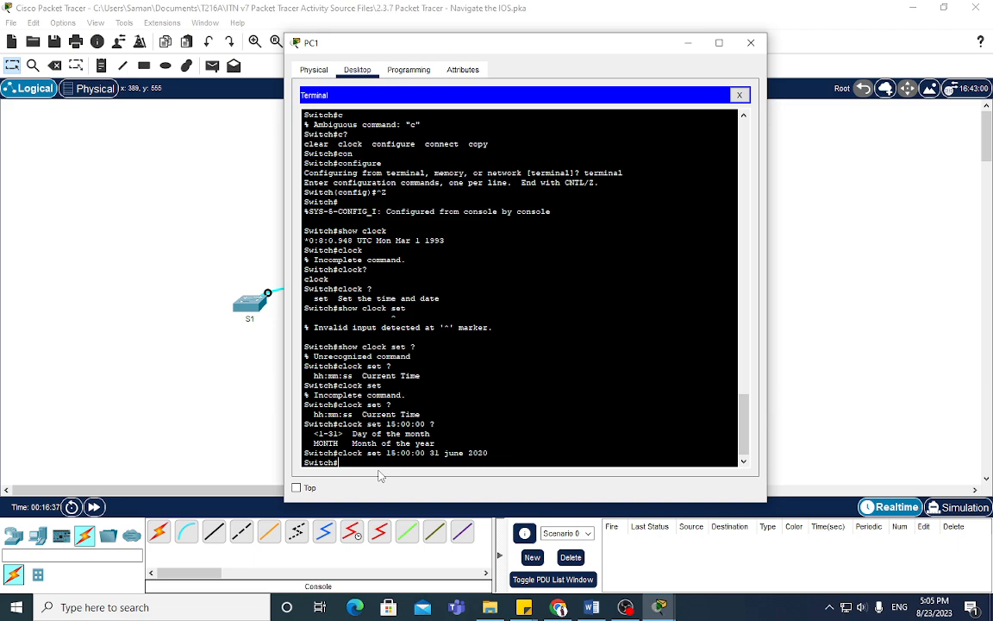
{"action": "type", "text": "show clock"}
{"action": "key", "text": "Return"}
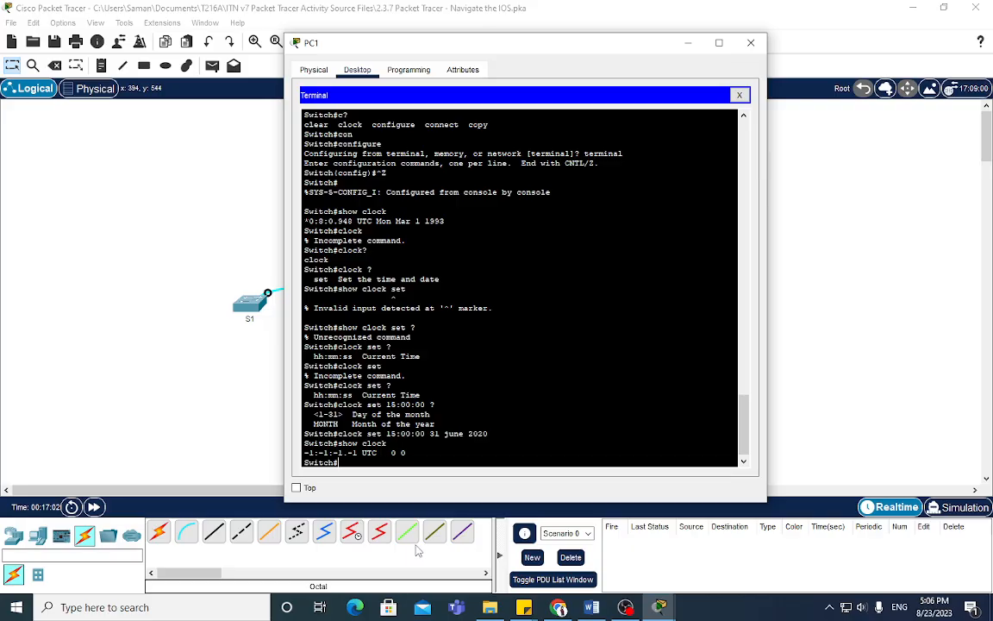
Try Tab completion on cl and run the abbreviation cl as a command.
{"action": "type", "text": "cl"}
{"action": "key", "text": "Tab"}
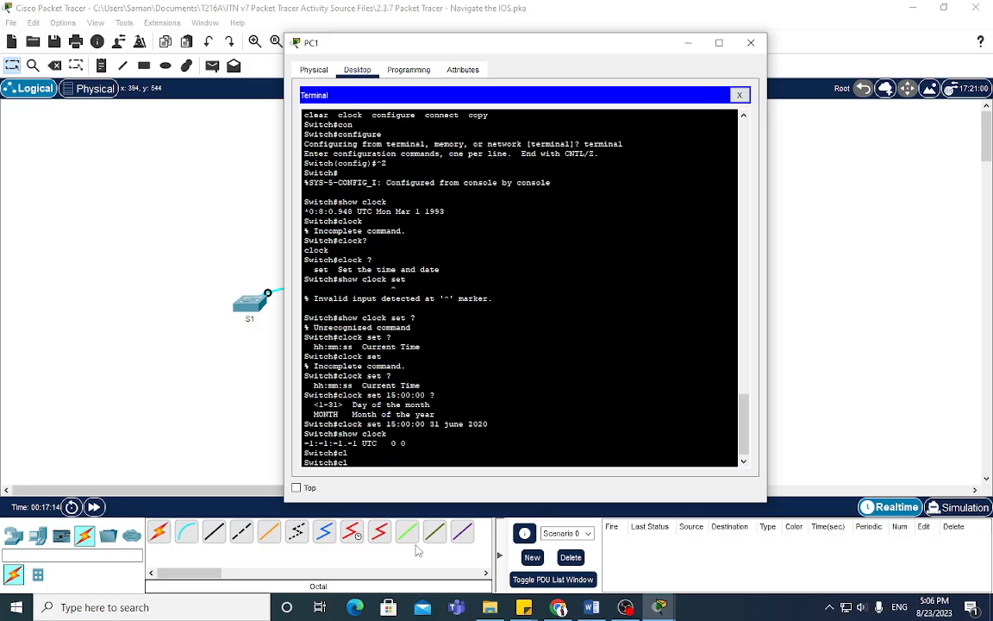
{"action": "key", "text": "Tab"}
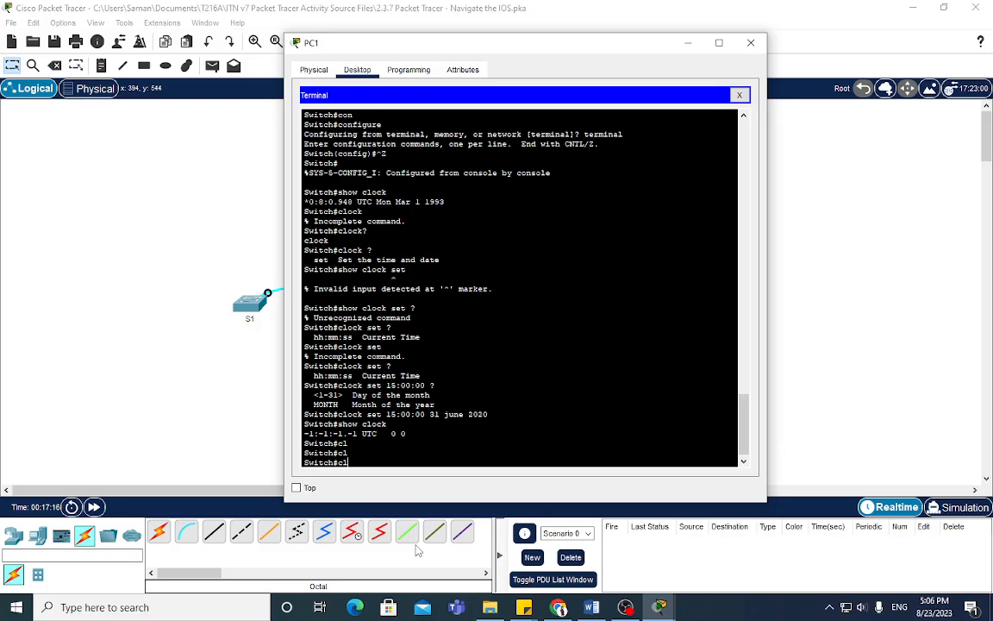
{"action": "key", "text": "Tab"}
{"action": "key", "text": "Return"}
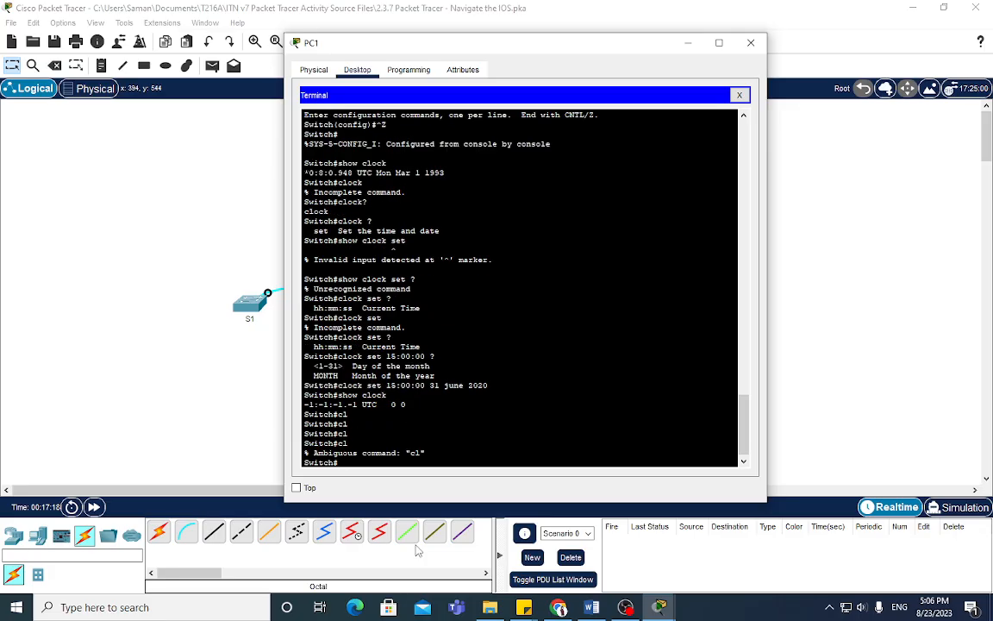
{"action": "key", "text": "Return"}
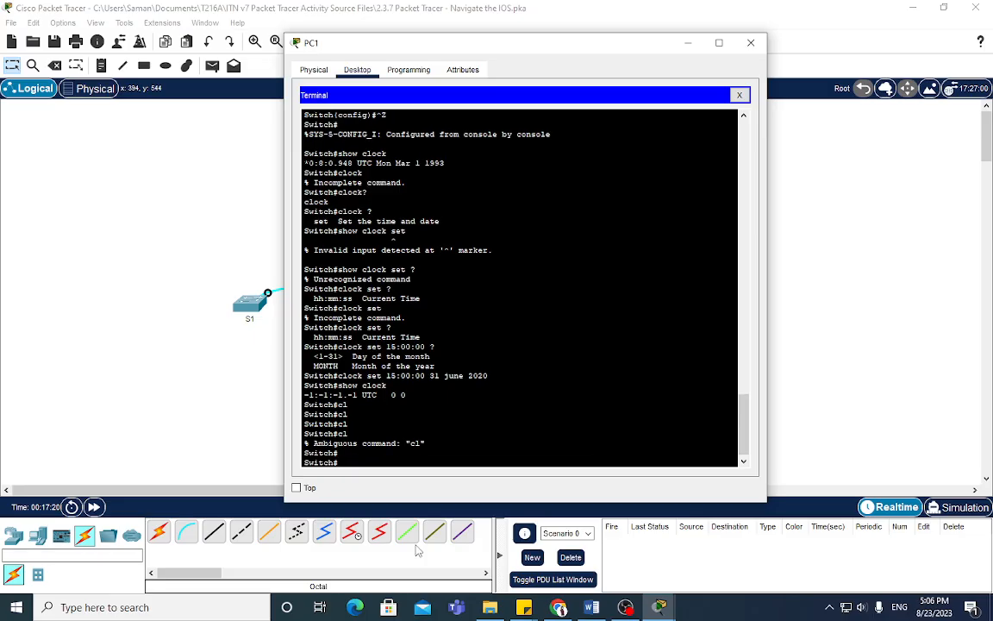
{"action": "key", "text": "Return"}
{"action": "key", "text": "Return"}
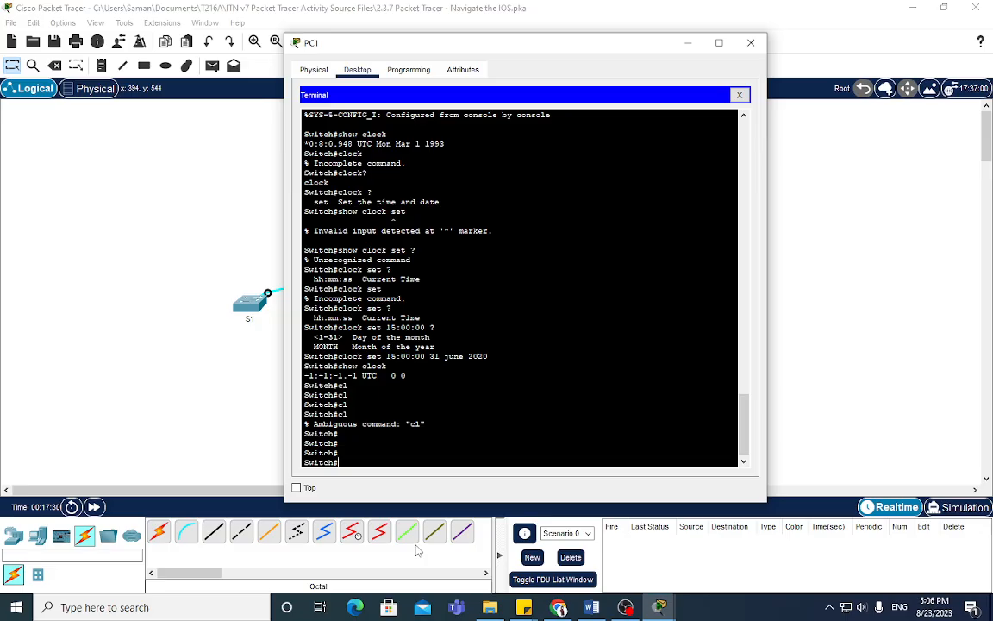
Search Windows for Tera Term, launch it, and open a serial connection on COM1: Communications Port (COM1).
{"action": "left_click", "coordinate": [193, 432]}
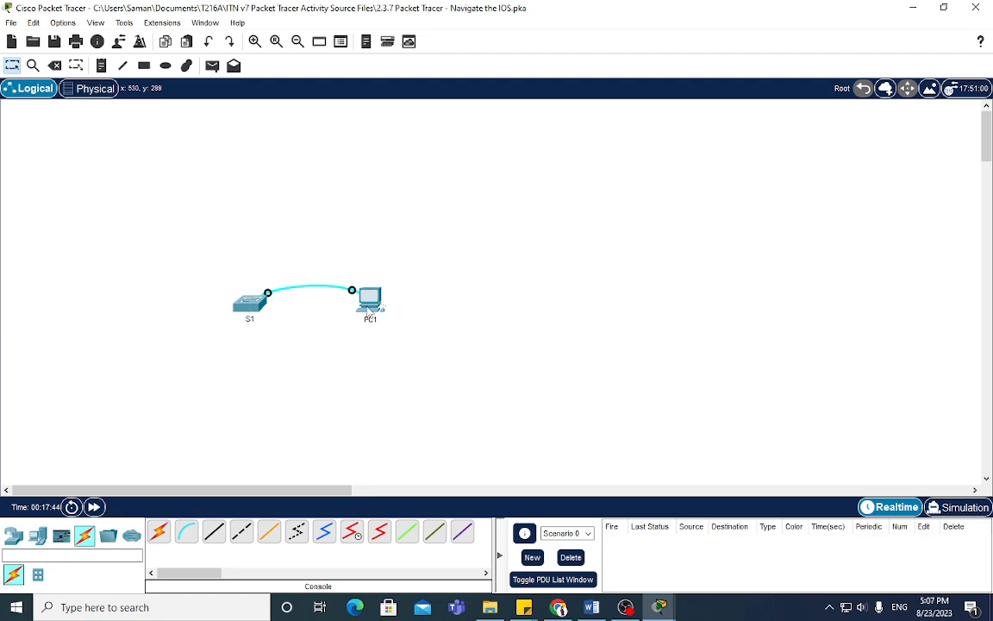
{"action": "mouse_move", "coordinate": [367, 318]}
{"action": "left_click", "coordinate": [245, 607]}
{"action": "type", "text": "ter"}
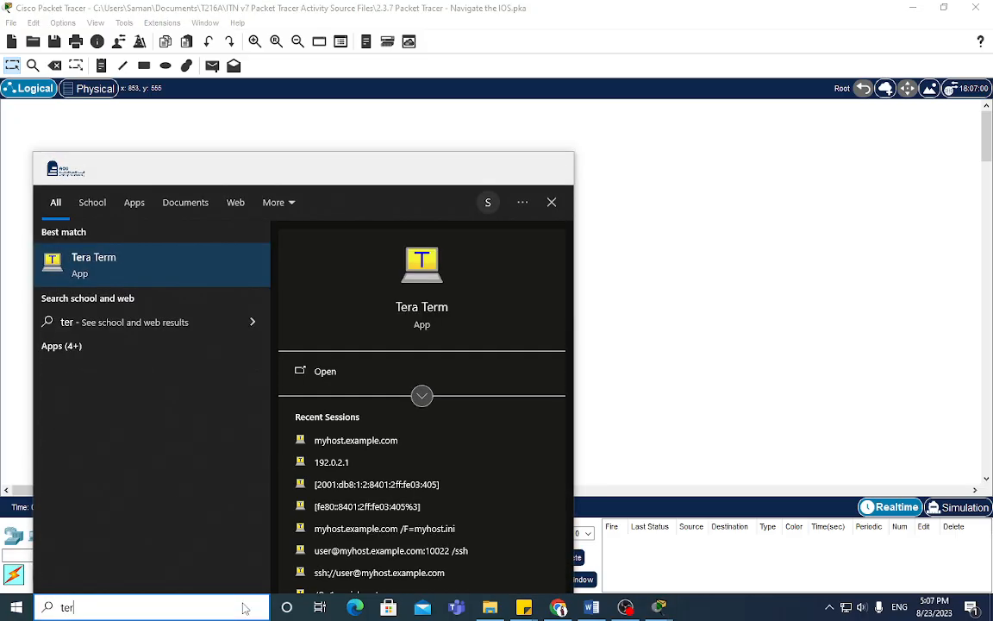
{"action": "left_click", "coordinate": [130, 263]}
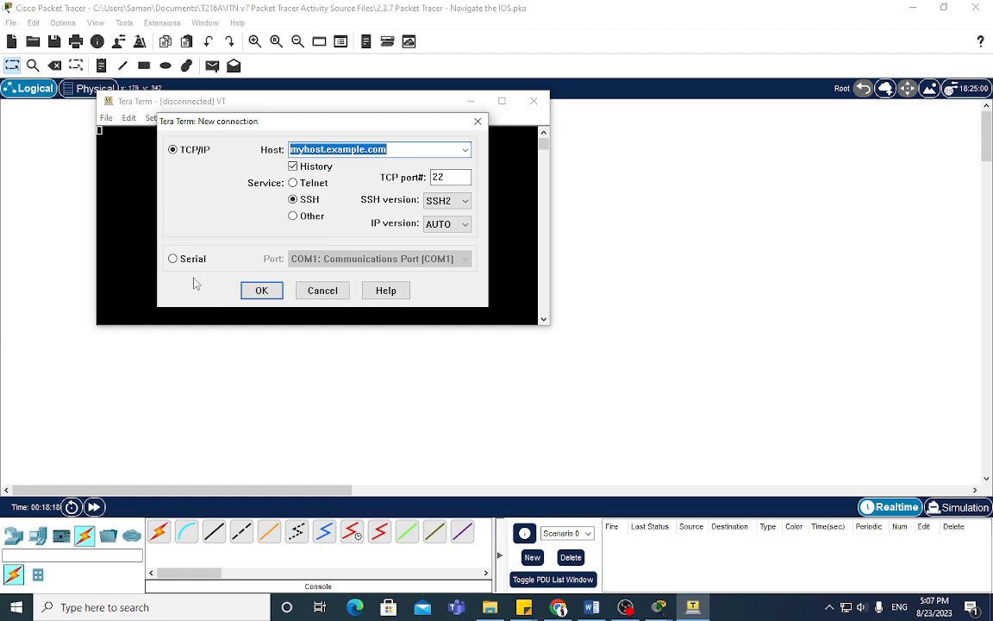
{"action": "left_click", "coordinate": [173, 260]}
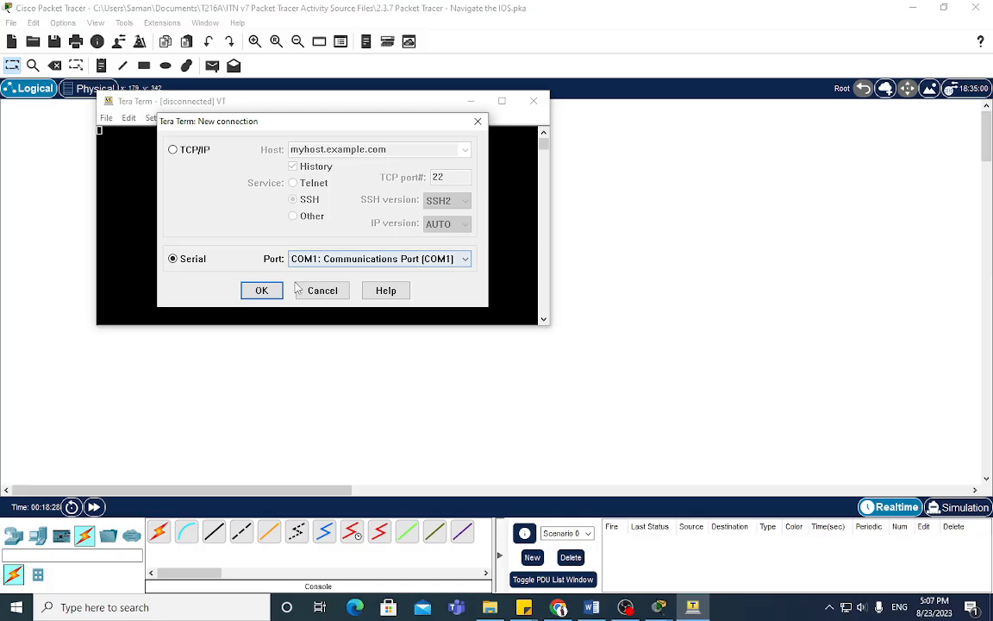
{"action": "left_click", "coordinate": [261, 290]}
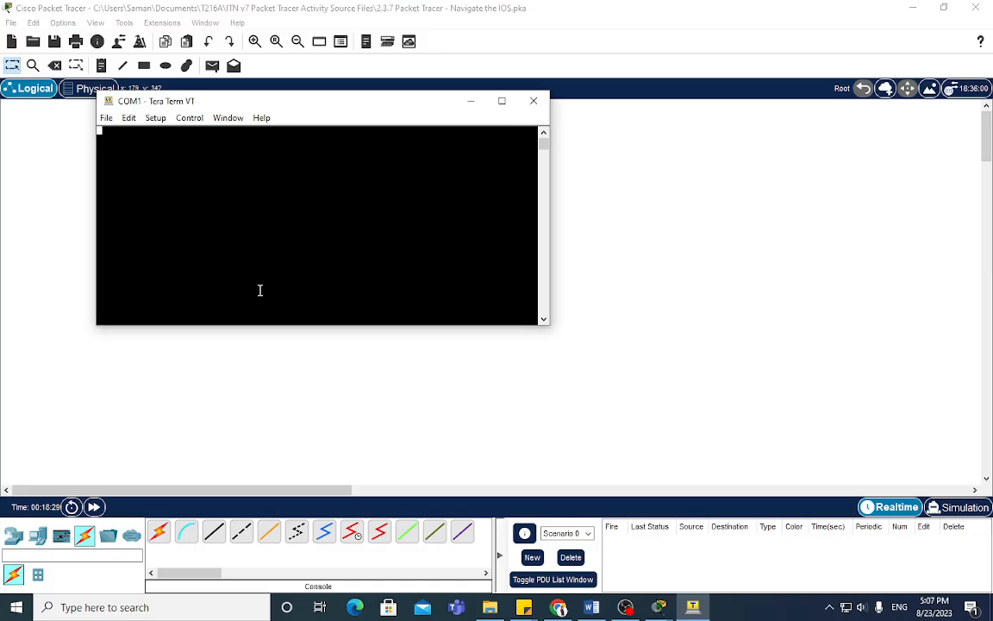
Examine the serial port settings of the COM1 connection, including speed and data bits, and close Tera Term.
{"action": "left_click", "coordinate": [158, 120]}
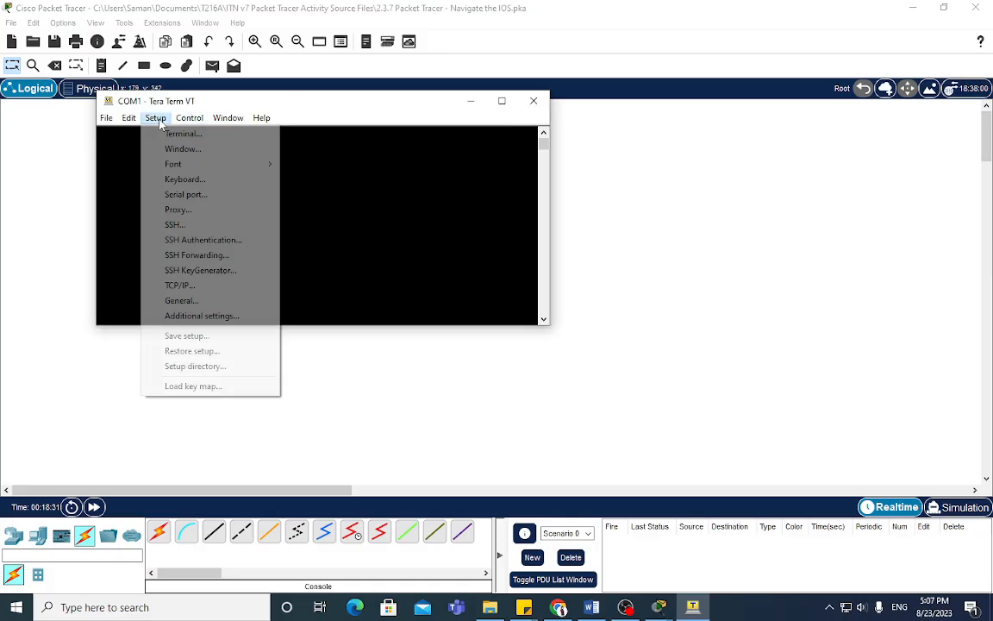
{"action": "left_click", "coordinate": [181, 194]}
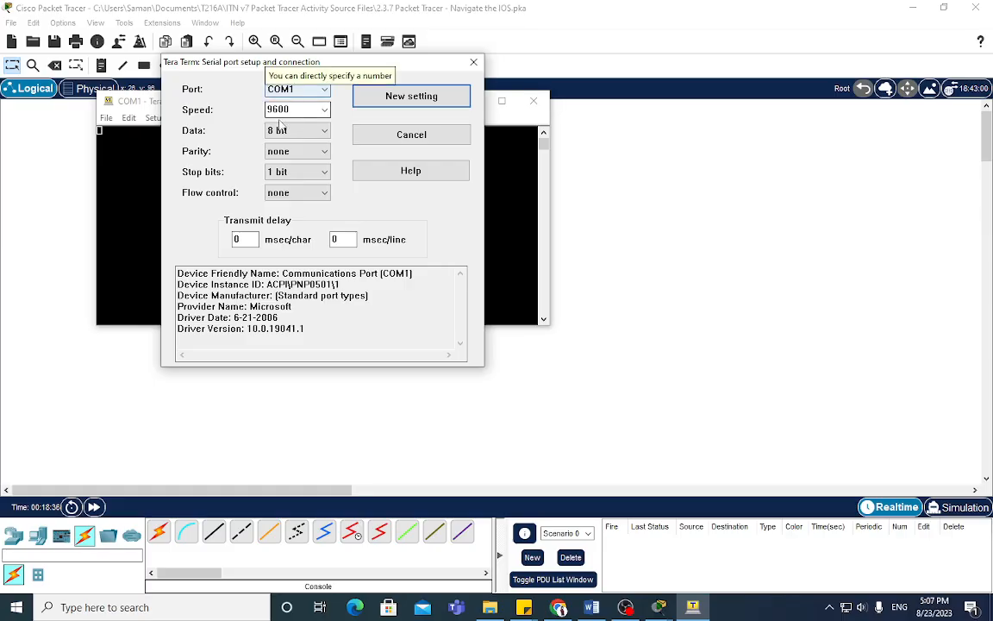
{"action": "left_click", "coordinate": [309, 129]}
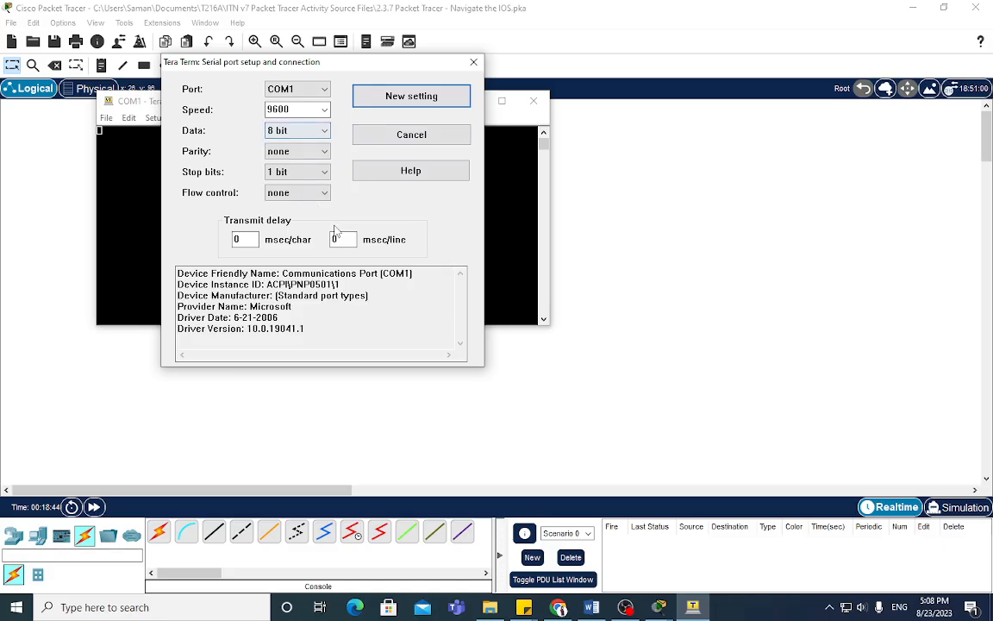
{"action": "left_click", "coordinate": [473, 62]}
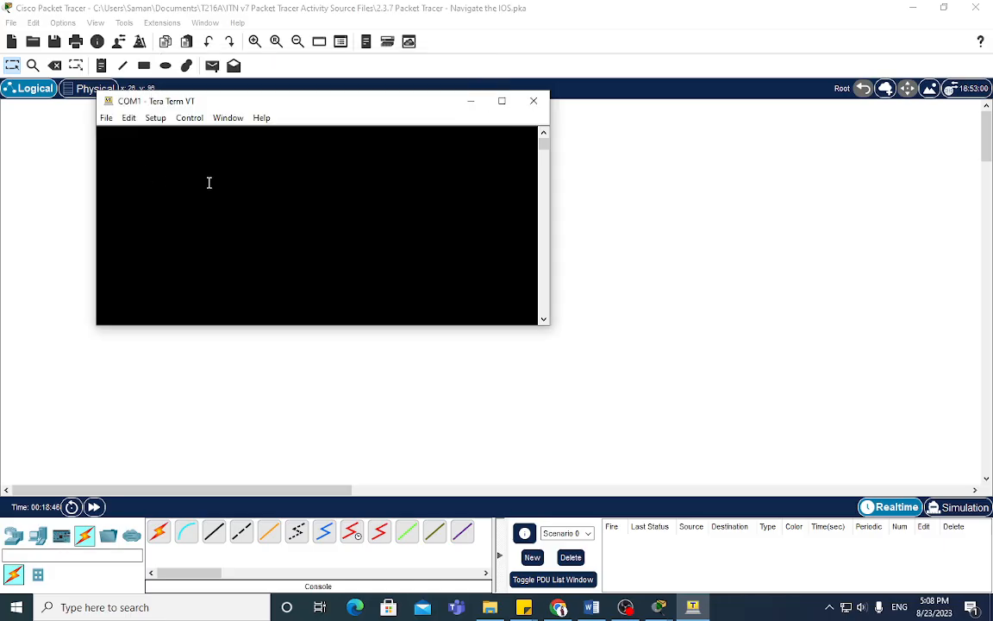
{"action": "left_click_drag", "start_coordinate": [328, 106], "coordinate": [463, 183]}
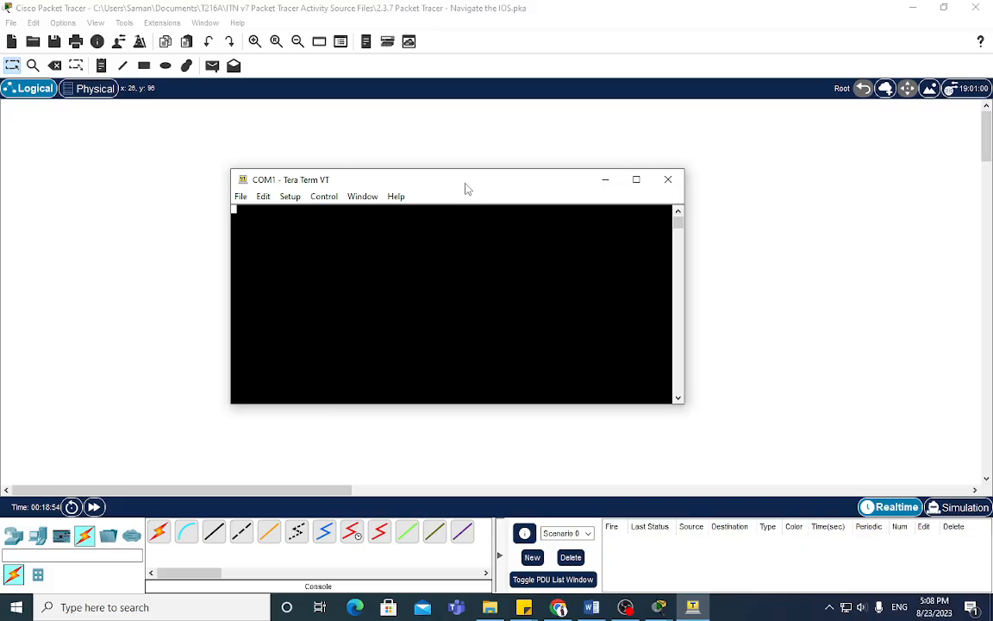
{"action": "left_click", "coordinate": [667, 182]}
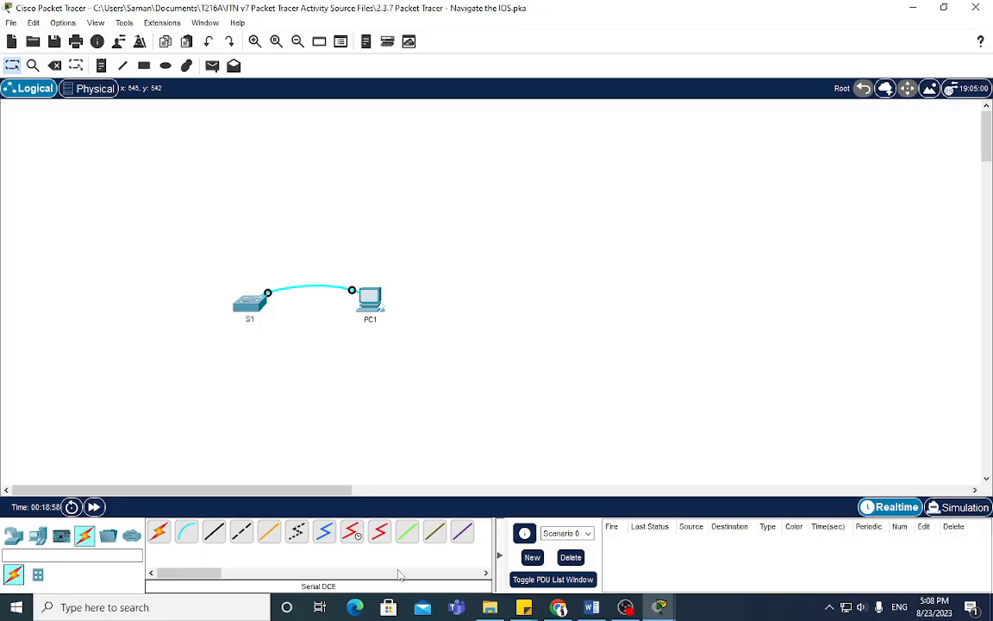